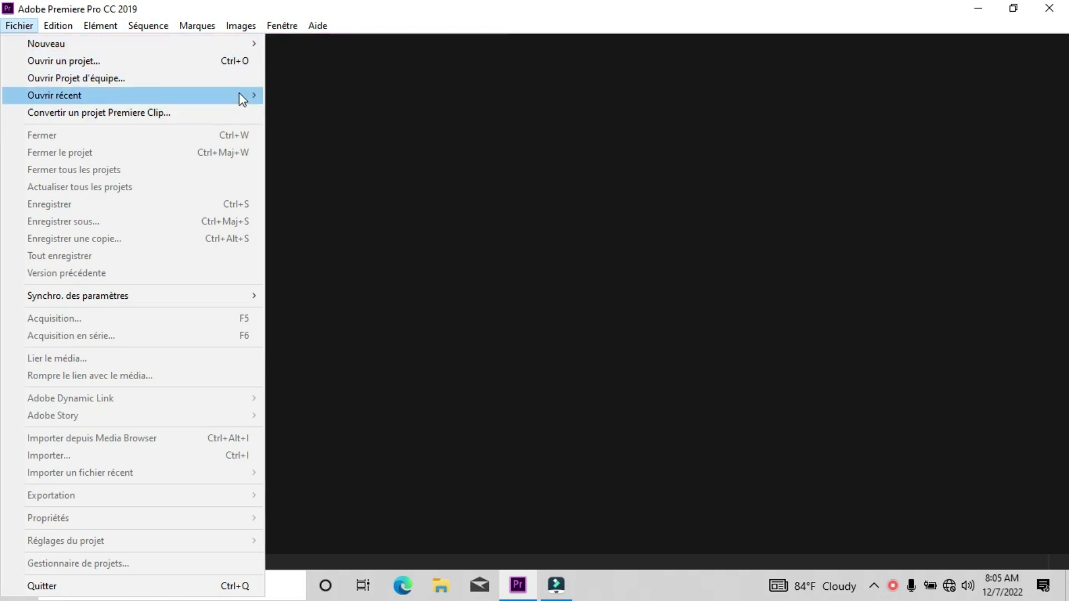
# Open the recent project D:\flash and widen its project media area.
pyautogui.moveTo(239, 94)
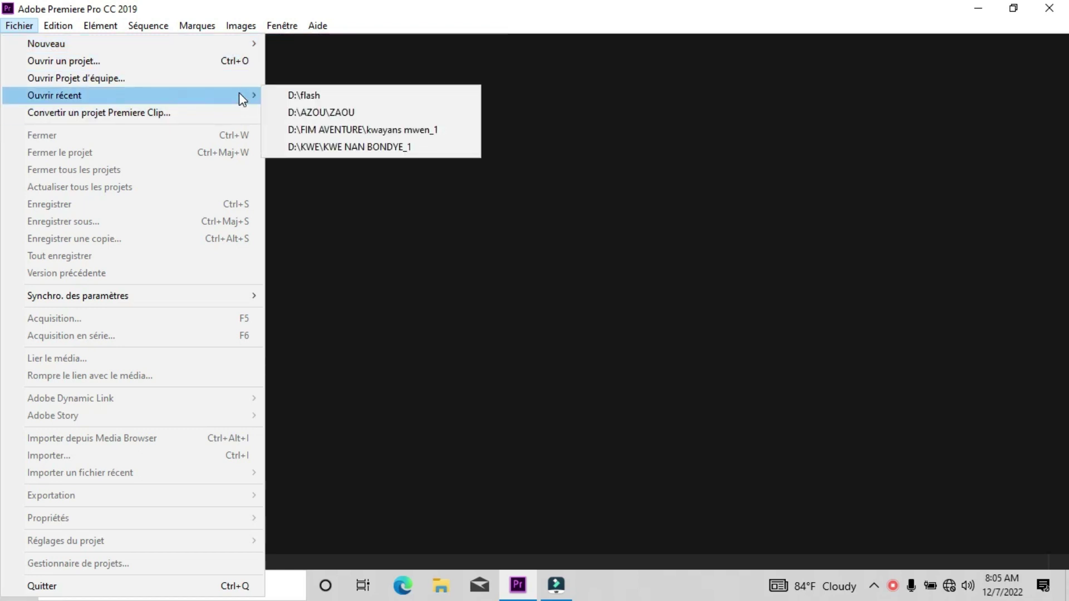
pyautogui.click(316, 96)
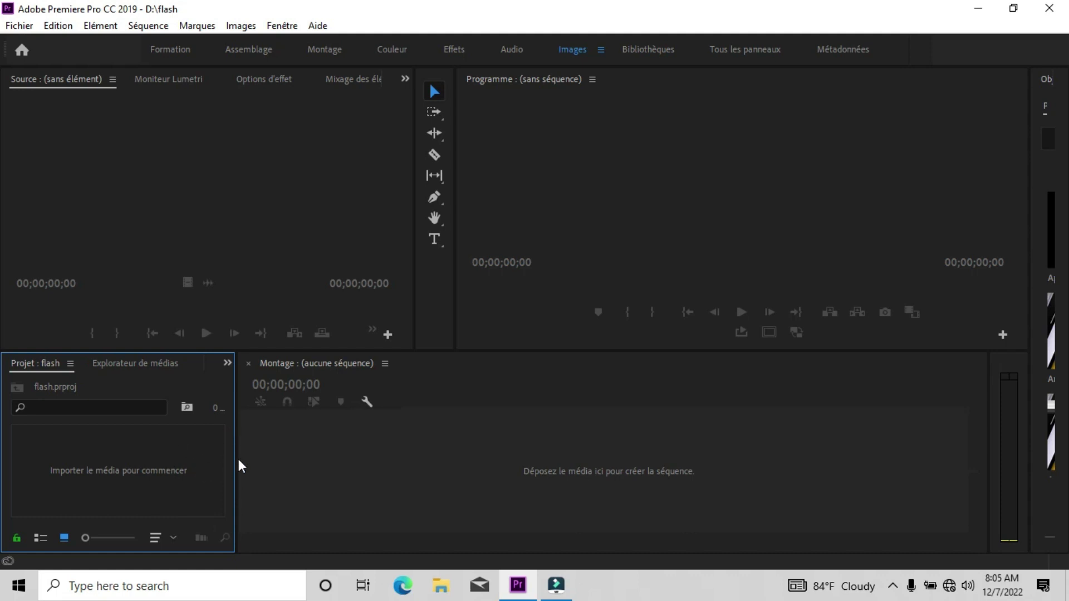
pyautogui.moveTo(237, 461); pyautogui.dragTo(325, 472)
# Create a new sequence named flash with the ARRI 1080p 25 preset.
pyautogui.click(276, 539)
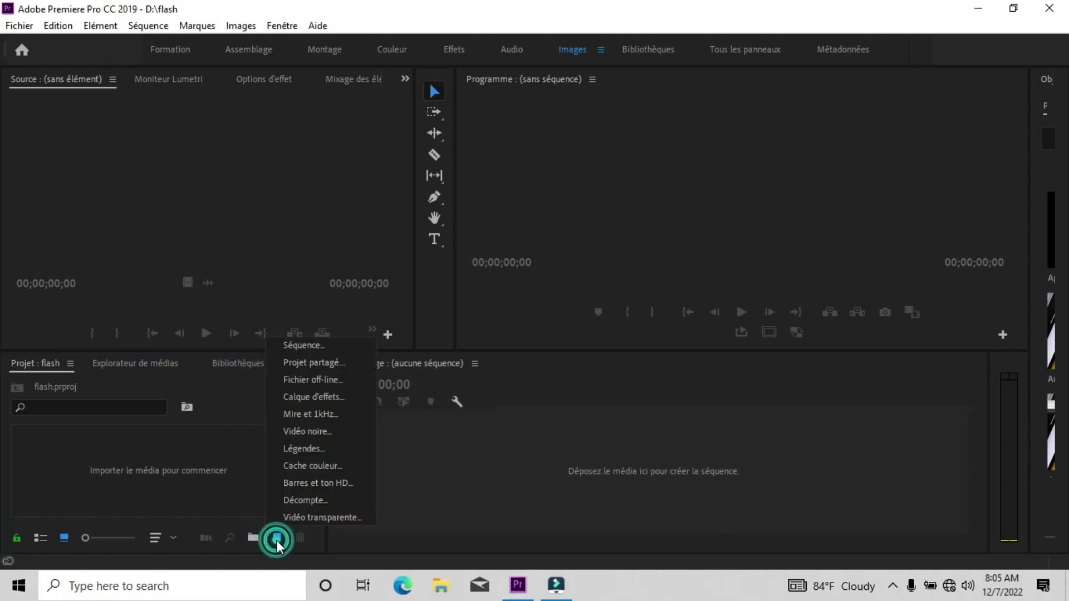
pyautogui.click(293, 350)
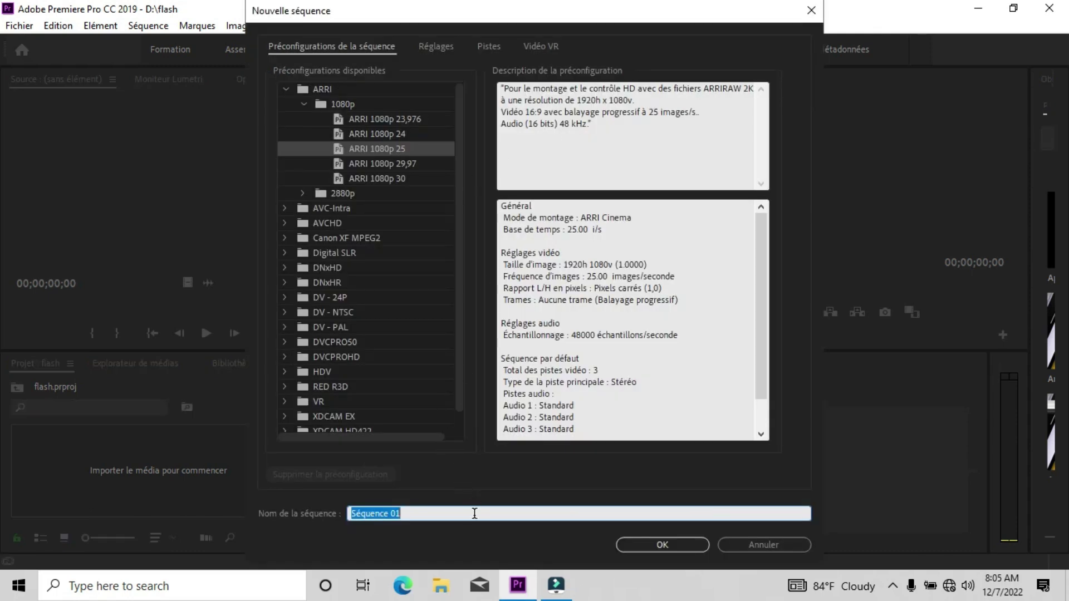
pyautogui.press('BackSpace')
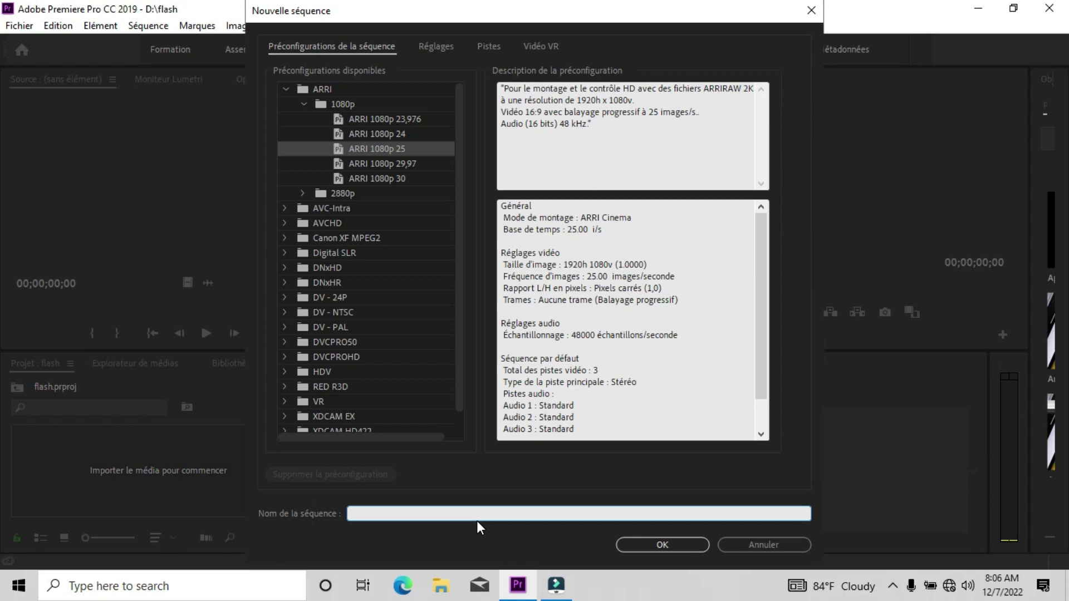
pyautogui.write('flash')
pyautogui.click(661, 543)
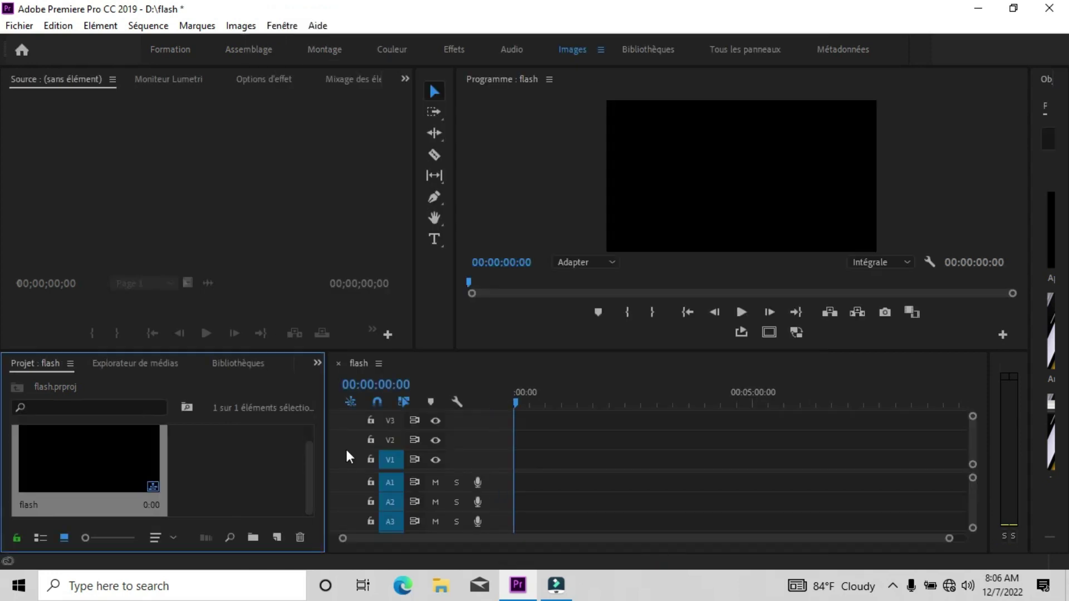
# Import the video files MVI_6018 and MVI_6005 from the PHAT OZO folder into the project.
pyautogui.doubleClick(249, 462)
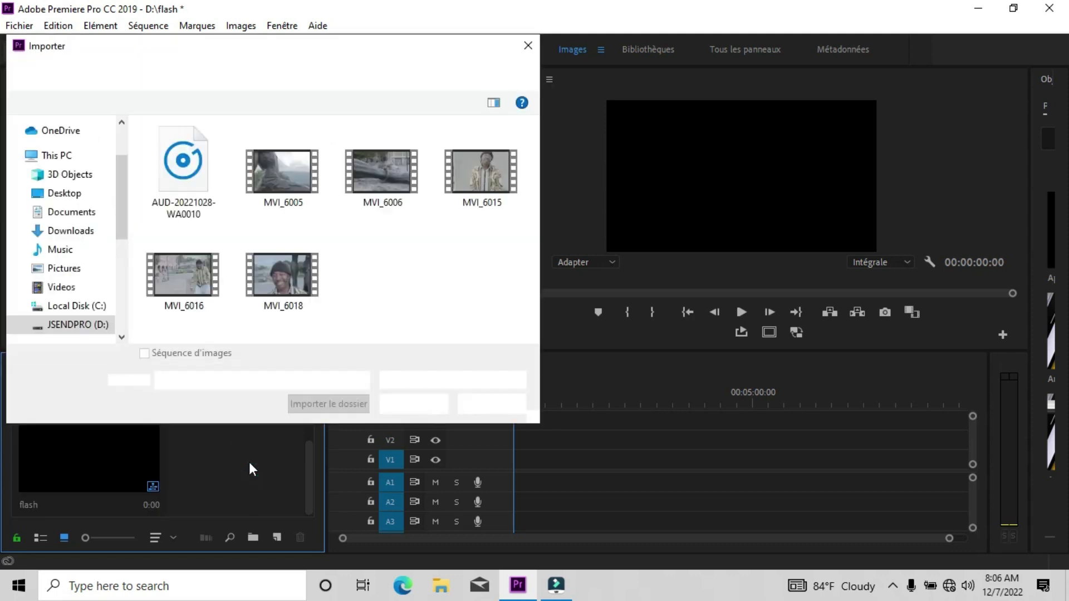
pyautogui.click(281, 280)
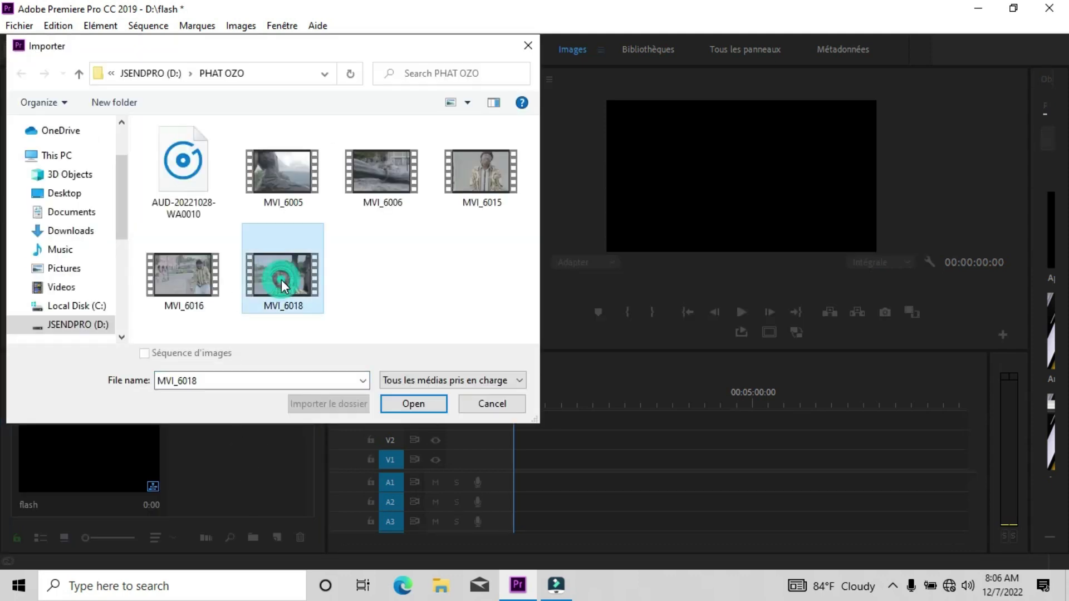
pyautogui.keyDown('ctrl'); pyautogui.click(281, 195); pyautogui.keyUp('ctrl')
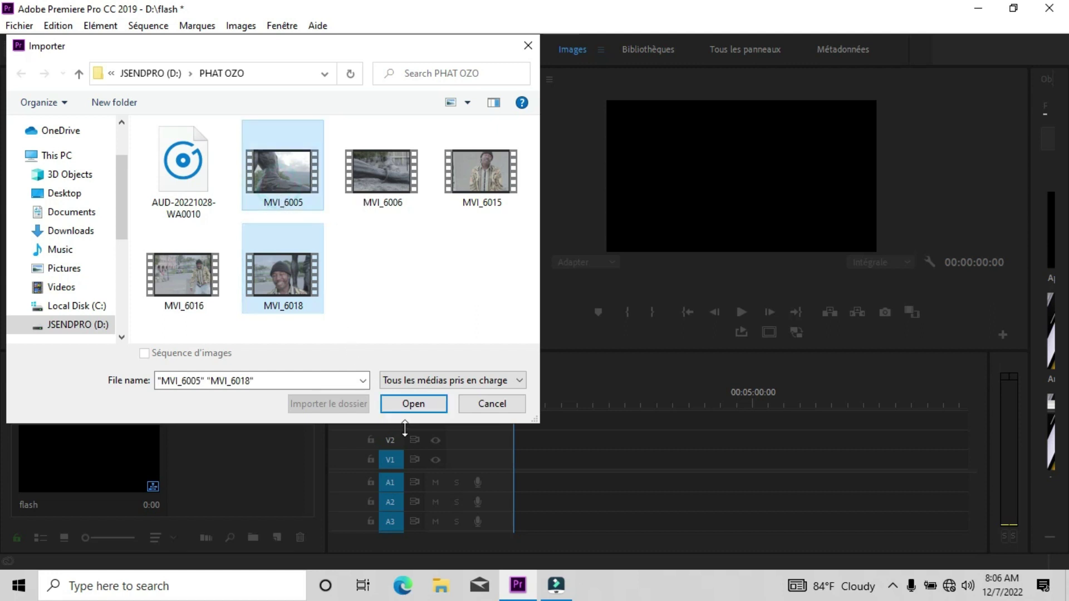
pyautogui.click(417, 408)
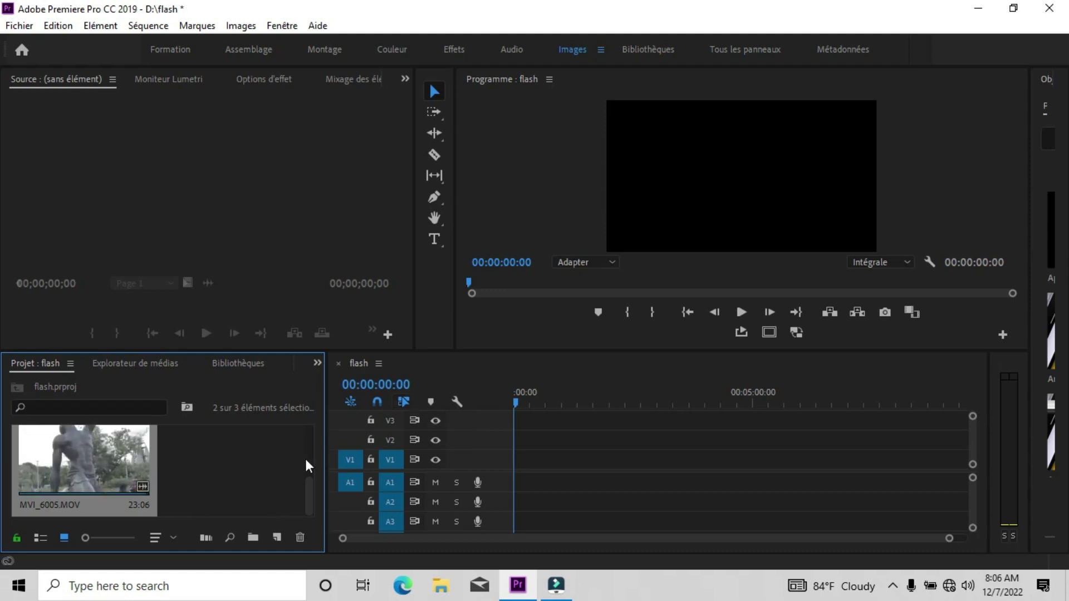
# Load MVI_6018.MOV as the source clip and mark its In point at 00:00:17:30 and Out point at 00:00:28:26.
pyautogui.moveTo(310, 502); pyautogui.dragTo(323, 444)
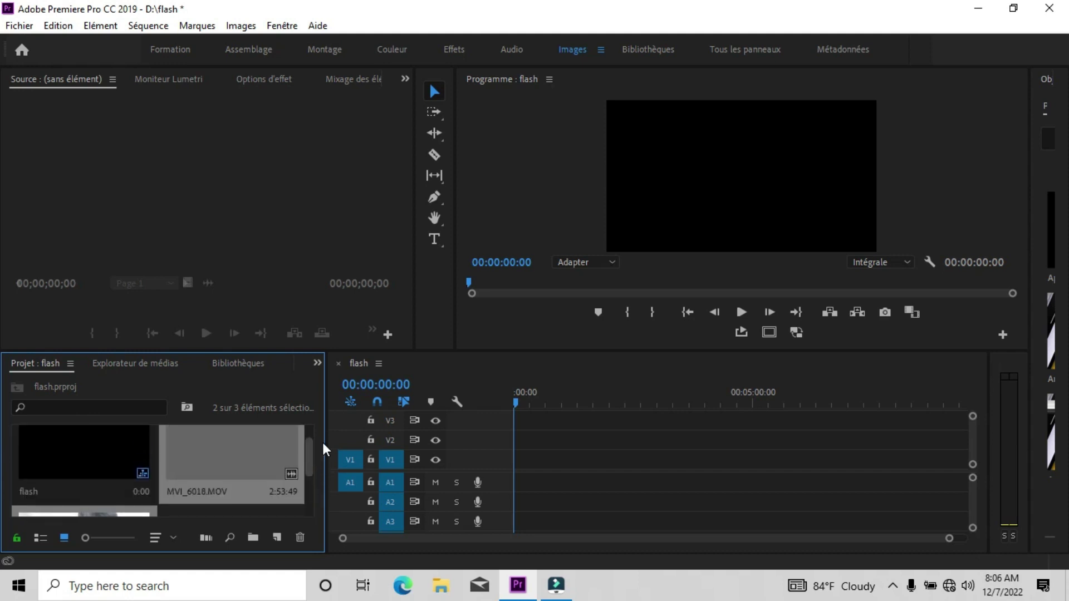
pyautogui.click(247, 446)
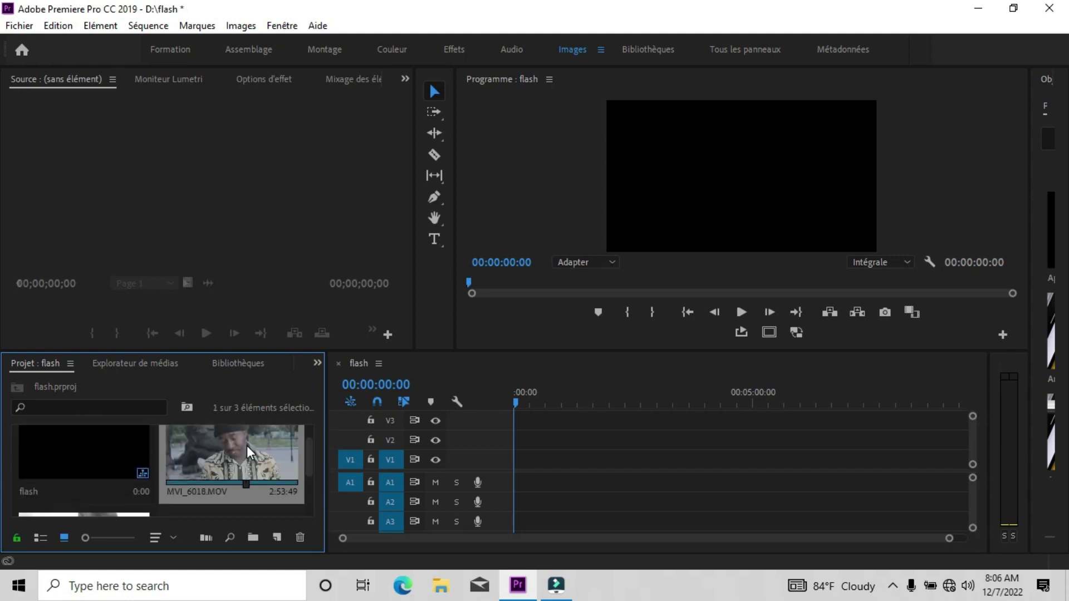
pyautogui.doubleClick(246, 445)
pyautogui.moveTo(242, 302); pyautogui.dragTo(52, 318)
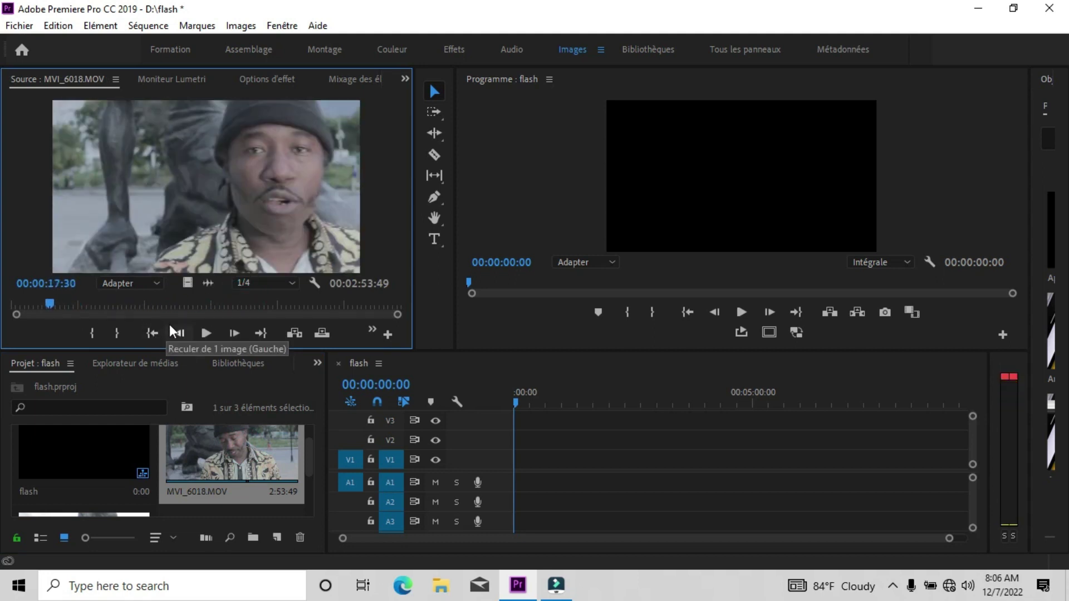
pyautogui.click(88, 336)
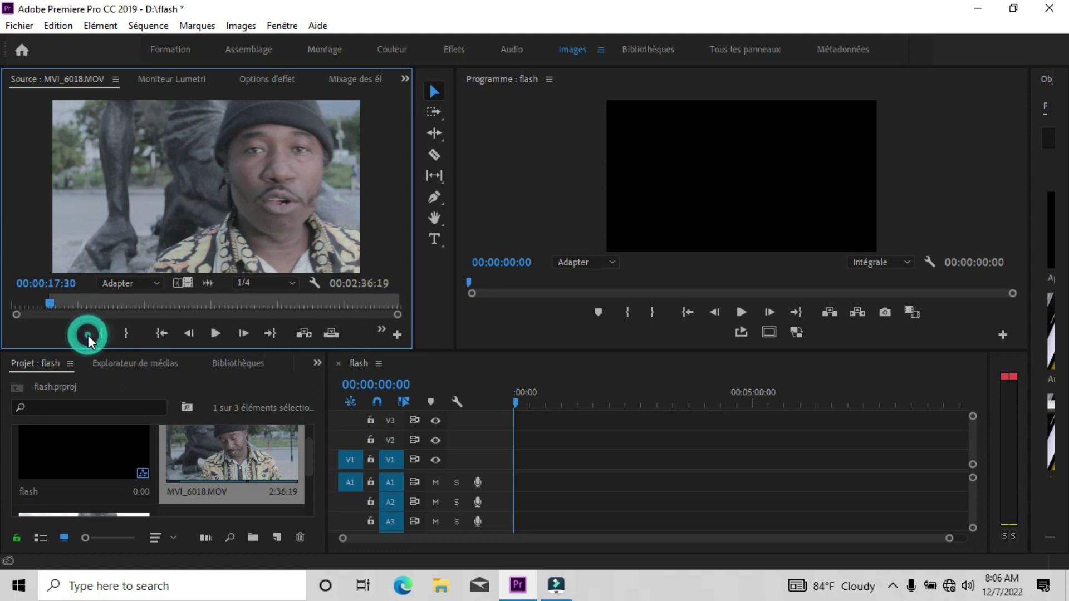
pyautogui.click(73, 305)
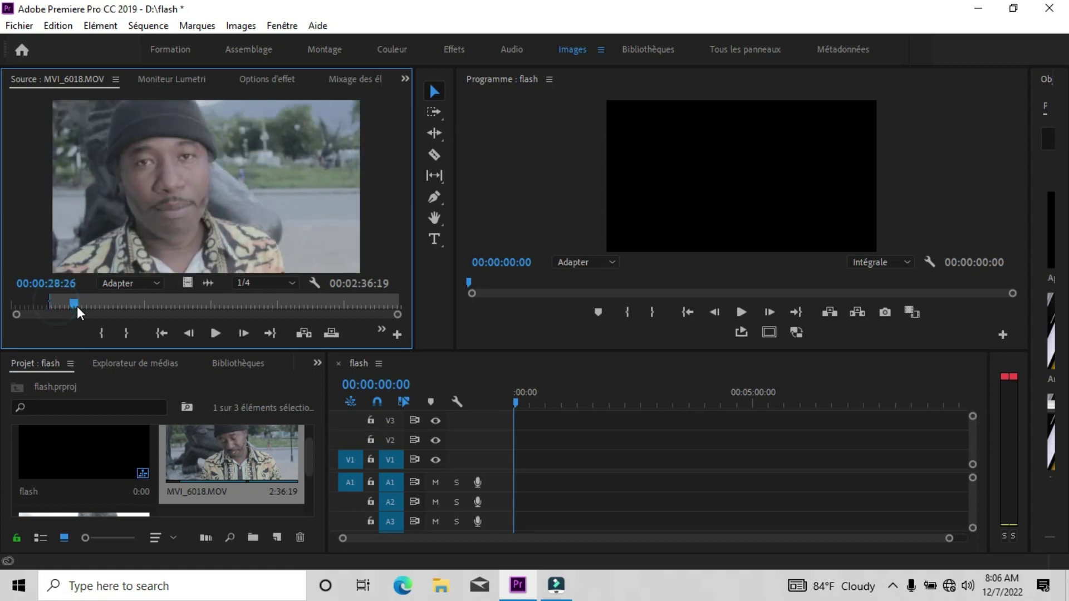
pyautogui.click(126, 333)
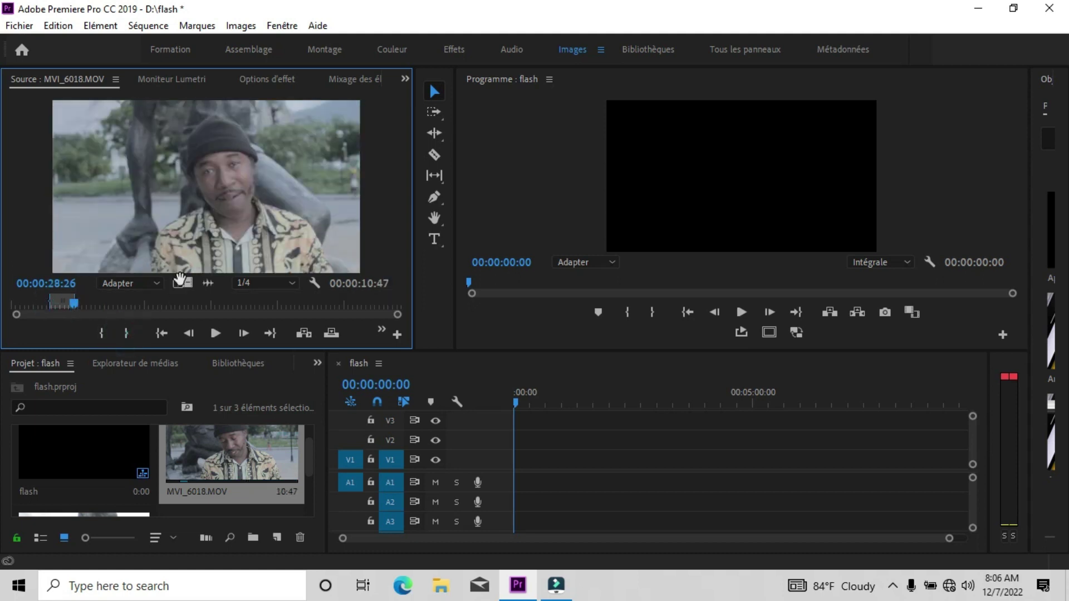
# Place only the marked section's video at the start of V1, keeping the existing sequence settings, and fit it to the frame size.
pyautogui.click(181, 283)
pyautogui.moveTo(187, 283); pyautogui.dragTo(515, 474)
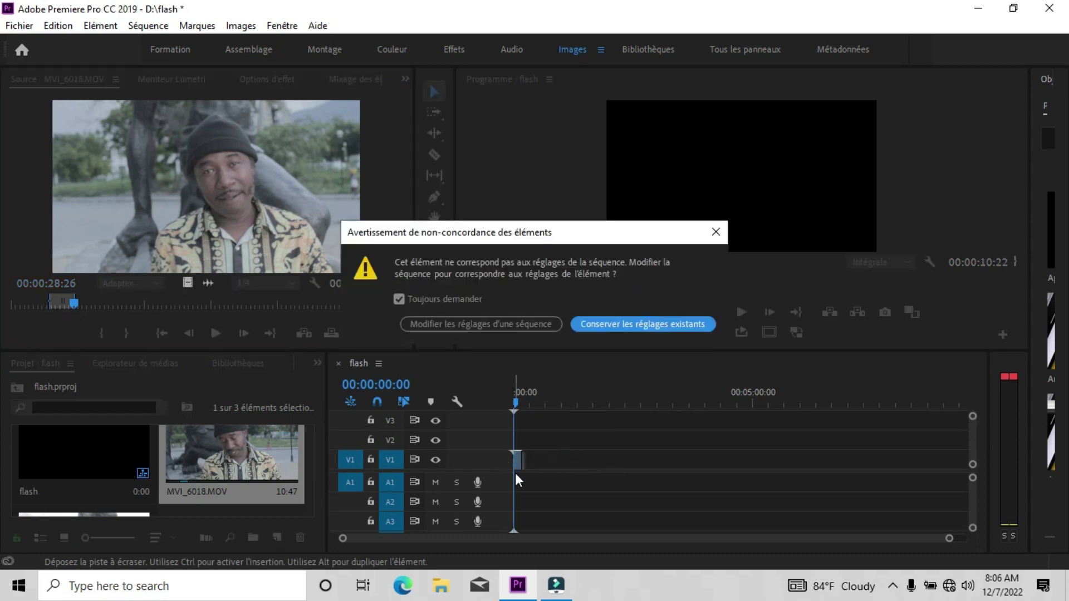
pyautogui.click(630, 329)
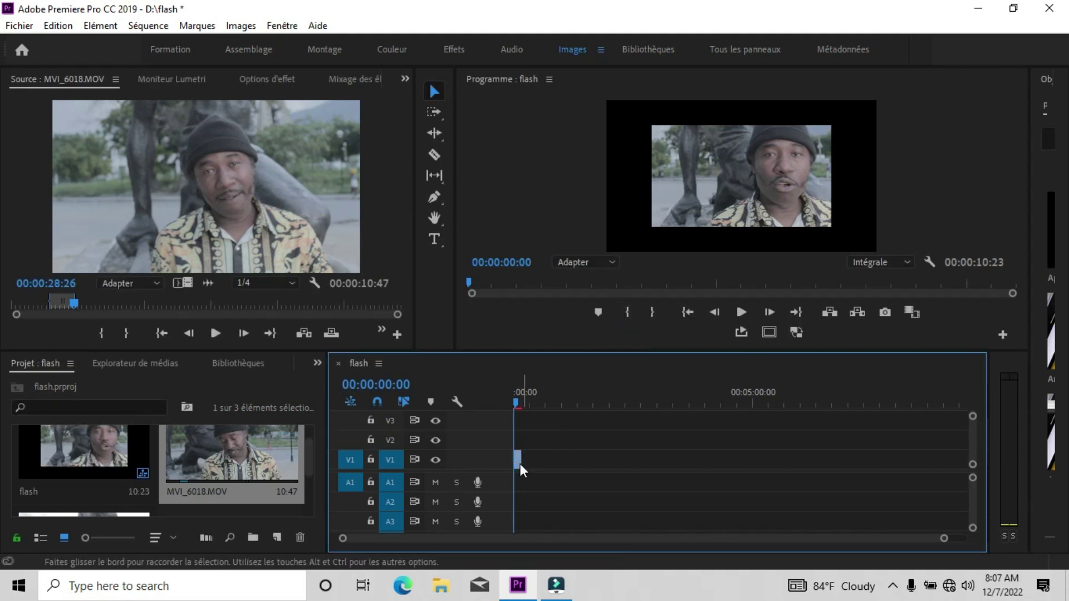
pyautogui.rightClick(517, 456)
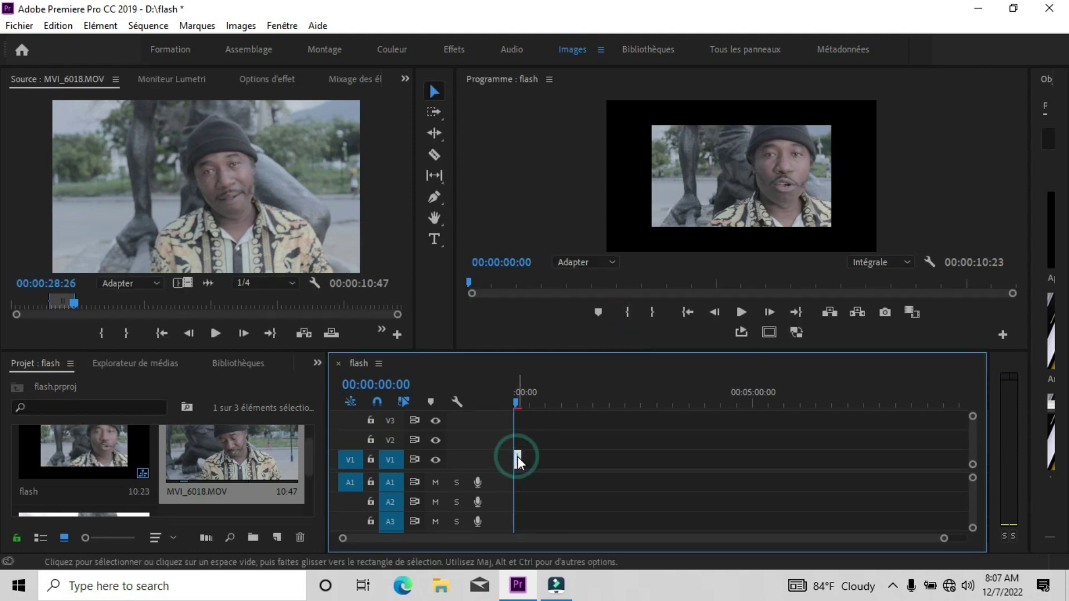
pyautogui.click(580, 567)
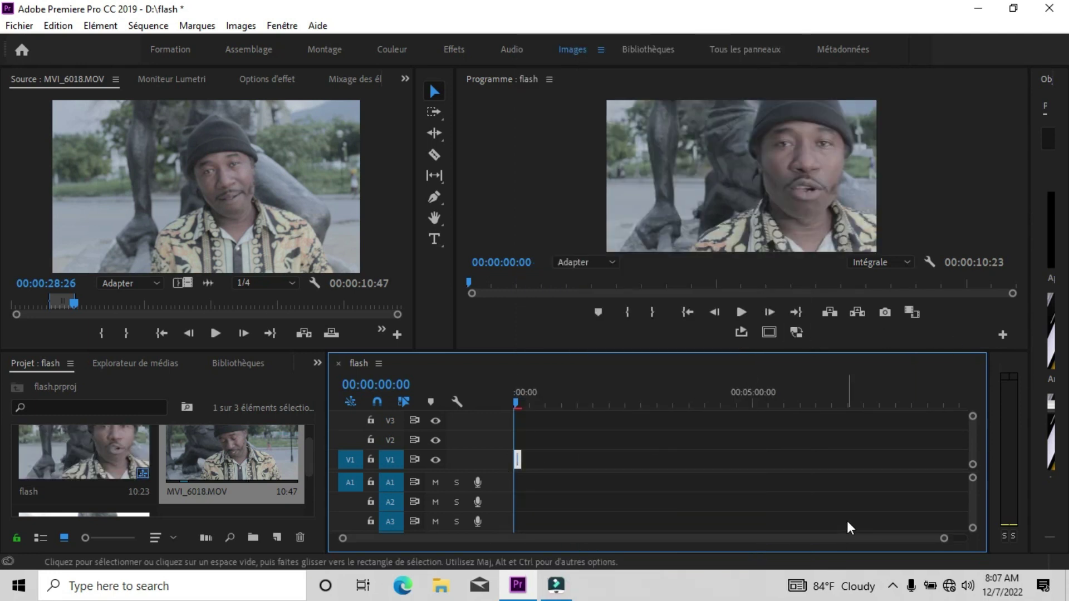
# Move the sequence playhead to 00:00:02:17 and mark source clip MVI_6005.MOV from 00:00:01:28 to 00:00:01:39.
pyautogui.moveTo(943, 539); pyautogui.dragTo(712, 539)
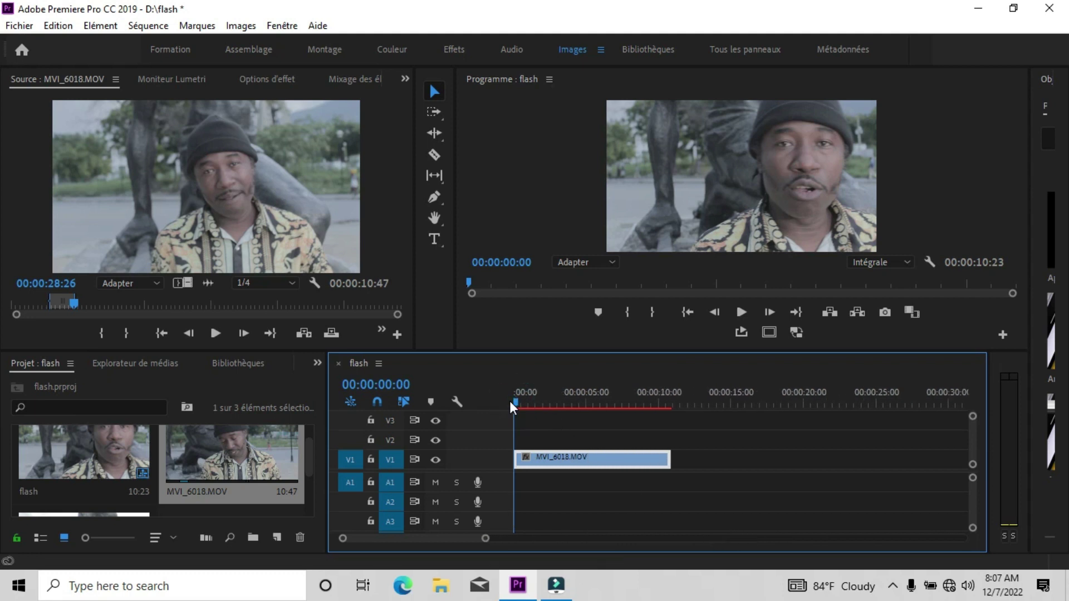
pyautogui.moveTo(516, 399); pyautogui.dragTo(556, 399)
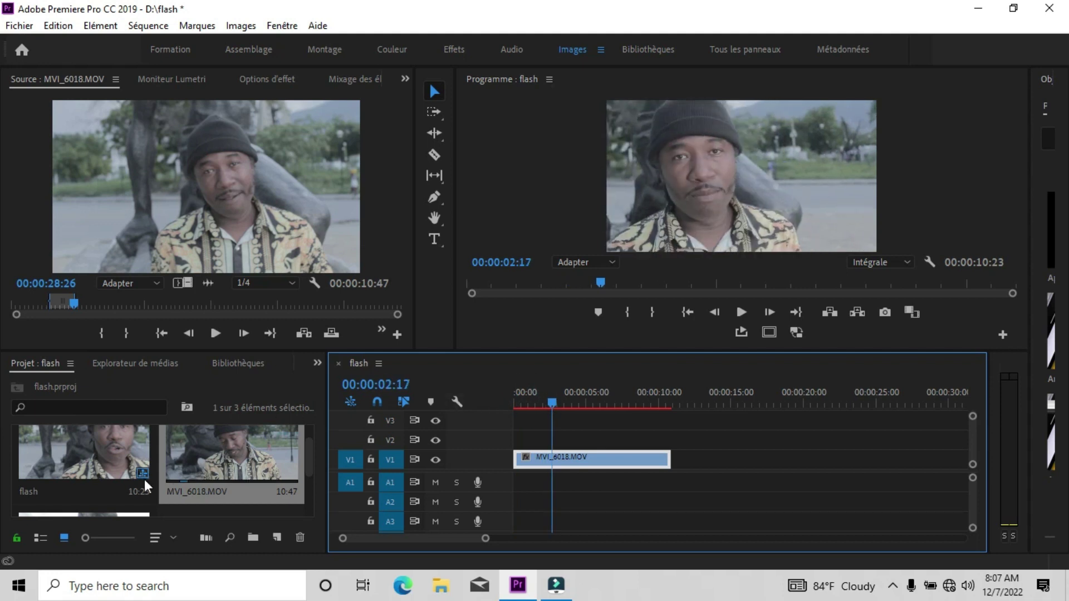
pyautogui.scroll(-2, 105, 460)
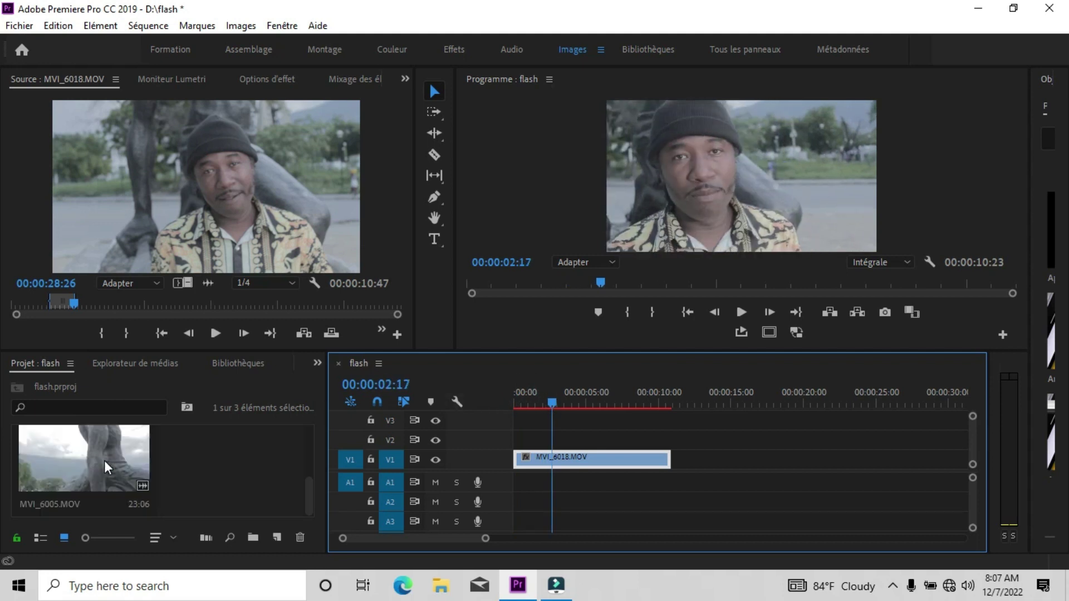
pyautogui.doubleClick(67, 448)
pyautogui.moveTo(194, 307); pyautogui.dragTo(38, 336)
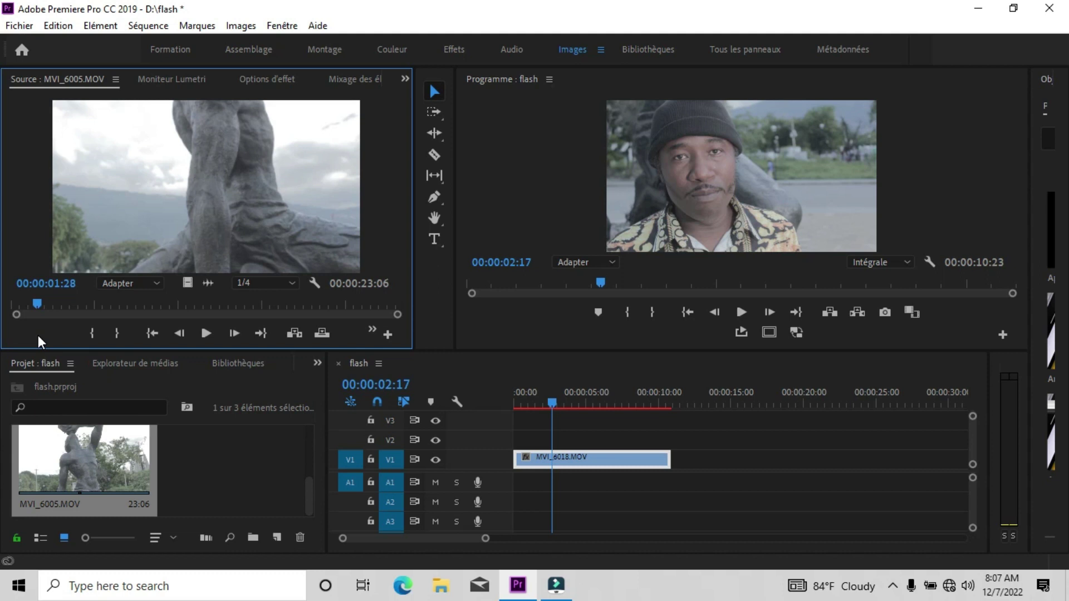
pyautogui.click(94, 336)
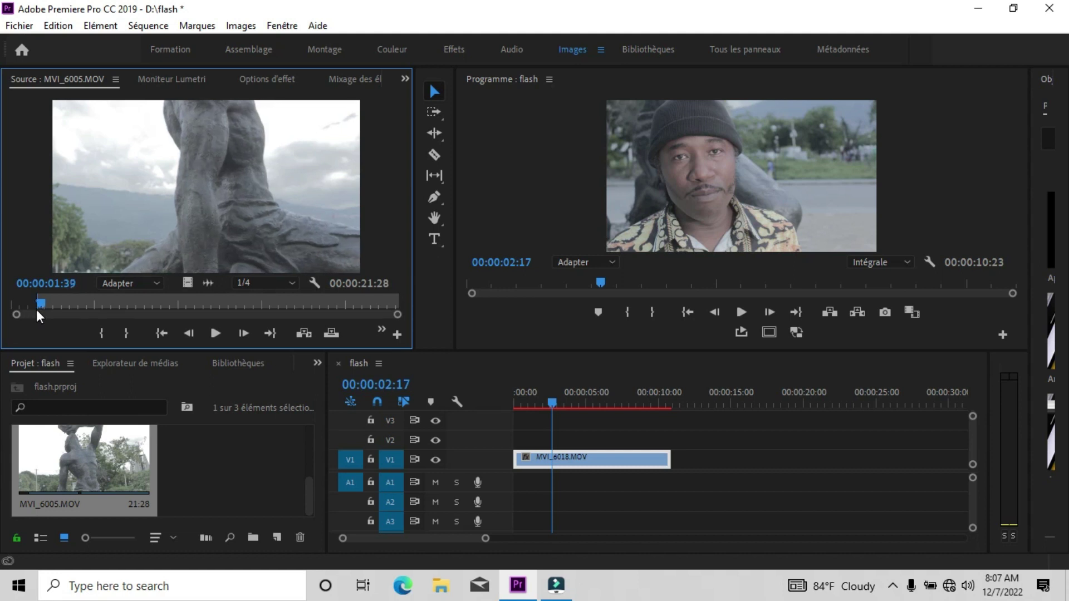
pyautogui.click(125, 336)
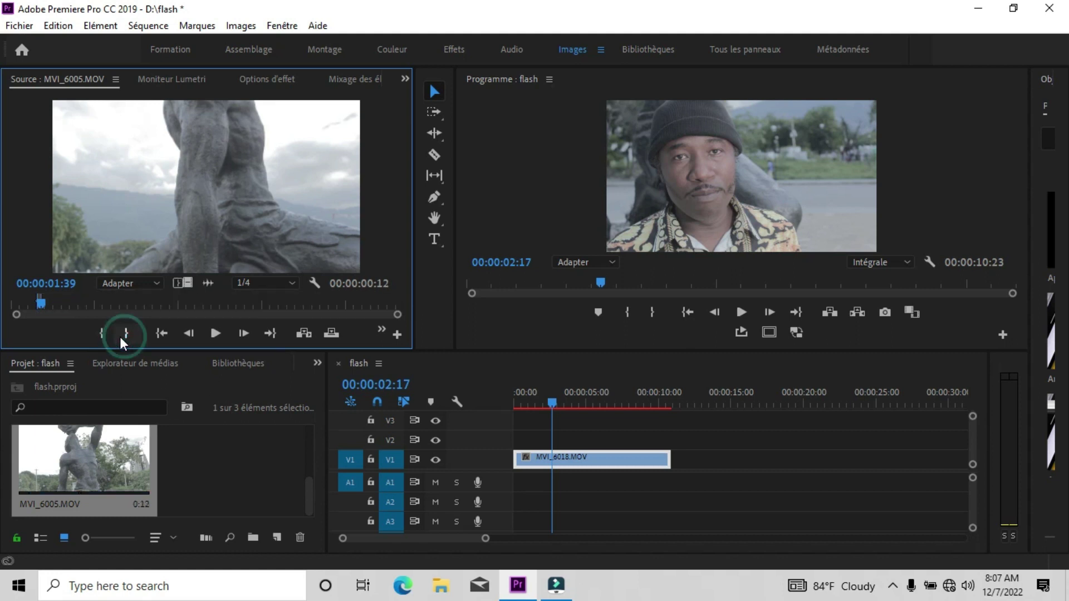
# Place only the video of the marked MVI_6005.MOV section on V2 at the playhead and fit it to the frame size.
pyautogui.moveTo(185, 284); pyautogui.dragTo(559, 445)
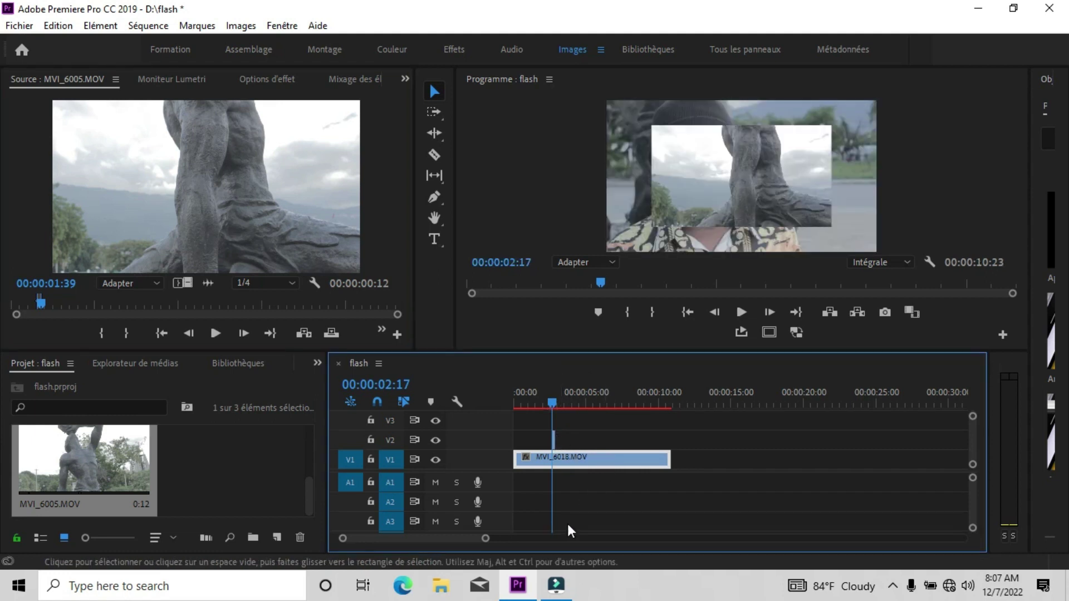
pyautogui.moveTo(485, 543); pyautogui.dragTo(437, 559)
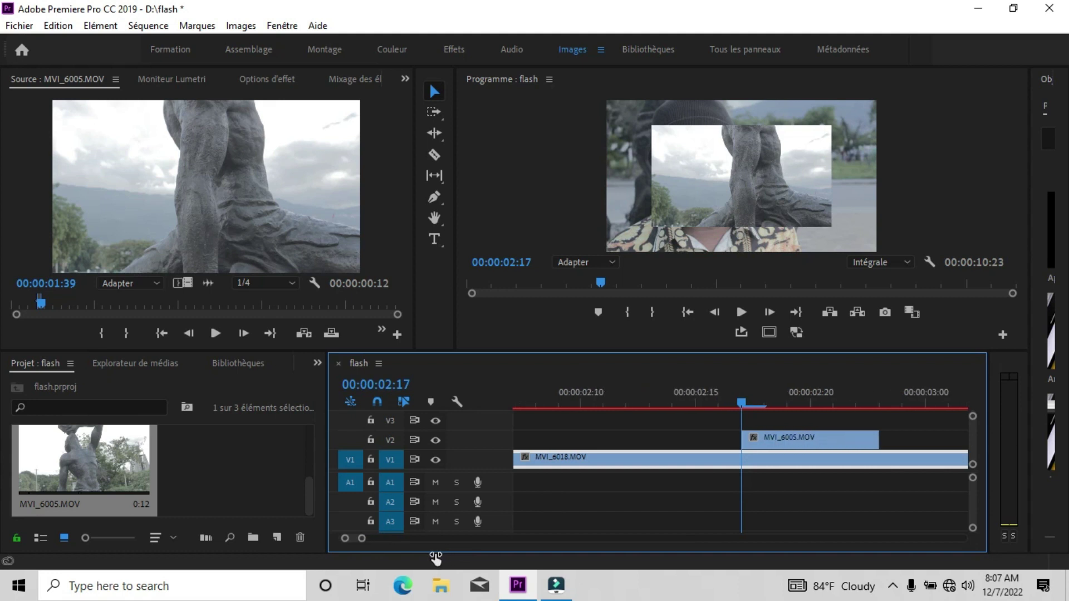
pyautogui.click(760, 442)
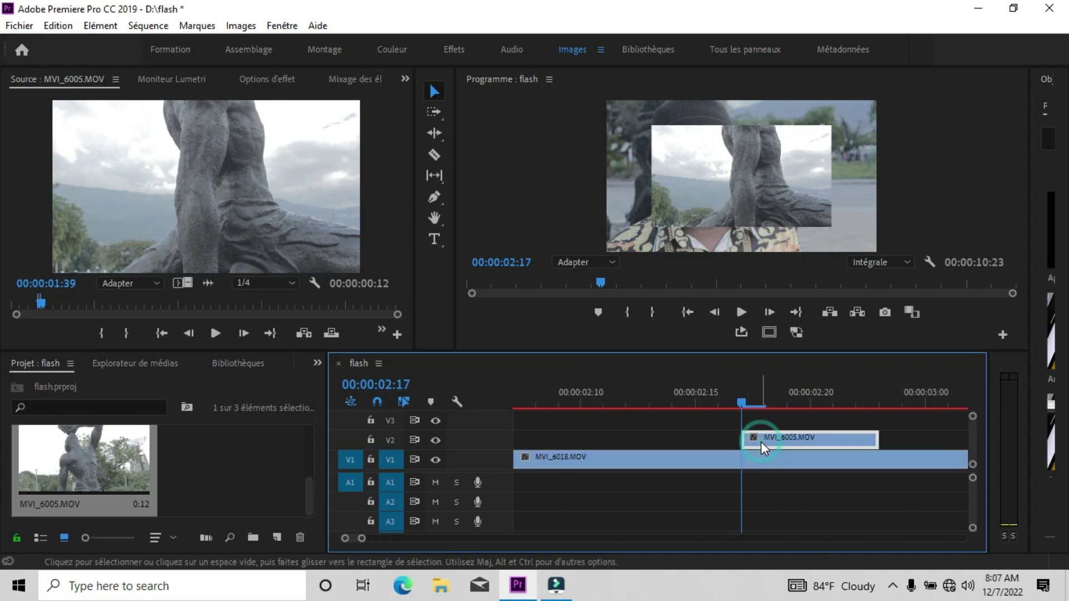
pyautogui.rightClick(800, 438)
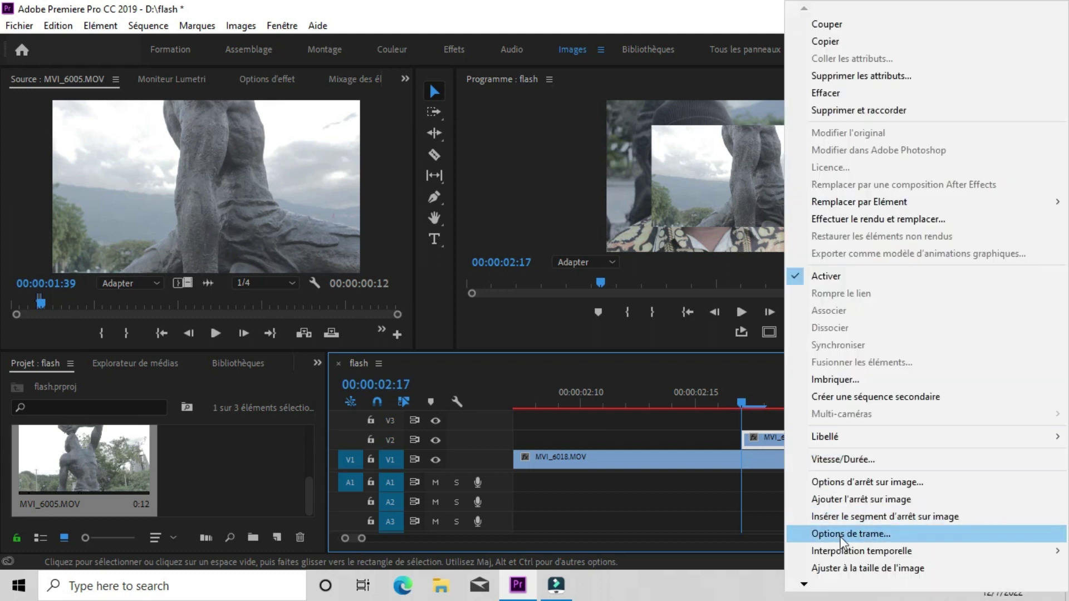
pyautogui.click(849, 568)
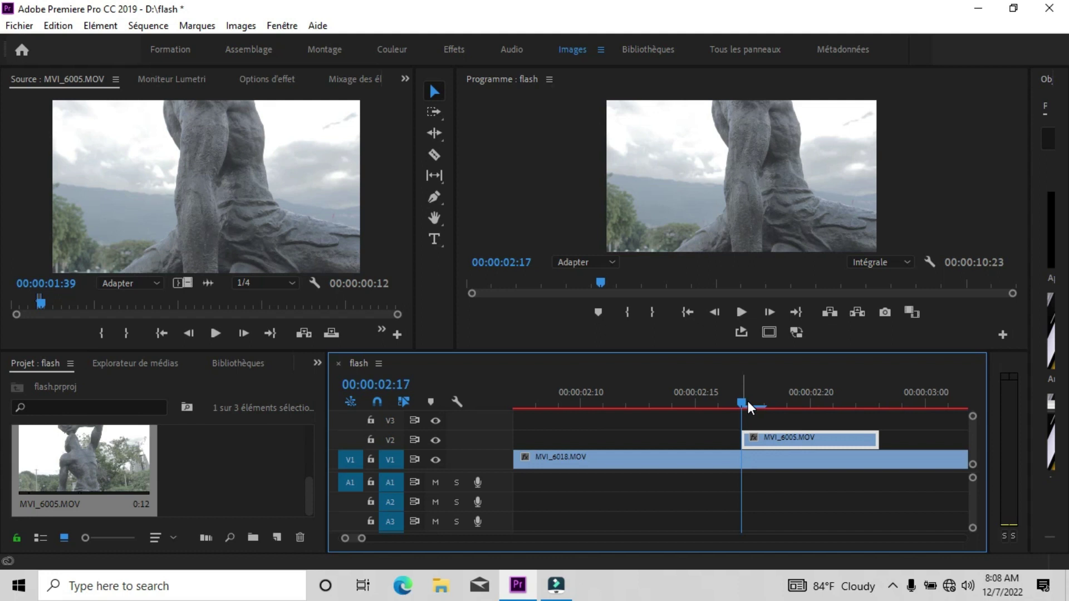
# Split the MVI_6005.MOV clip on V2 at every frame from 00:00:02:18 to 00:00:02:22.
pyautogui.press('Right')
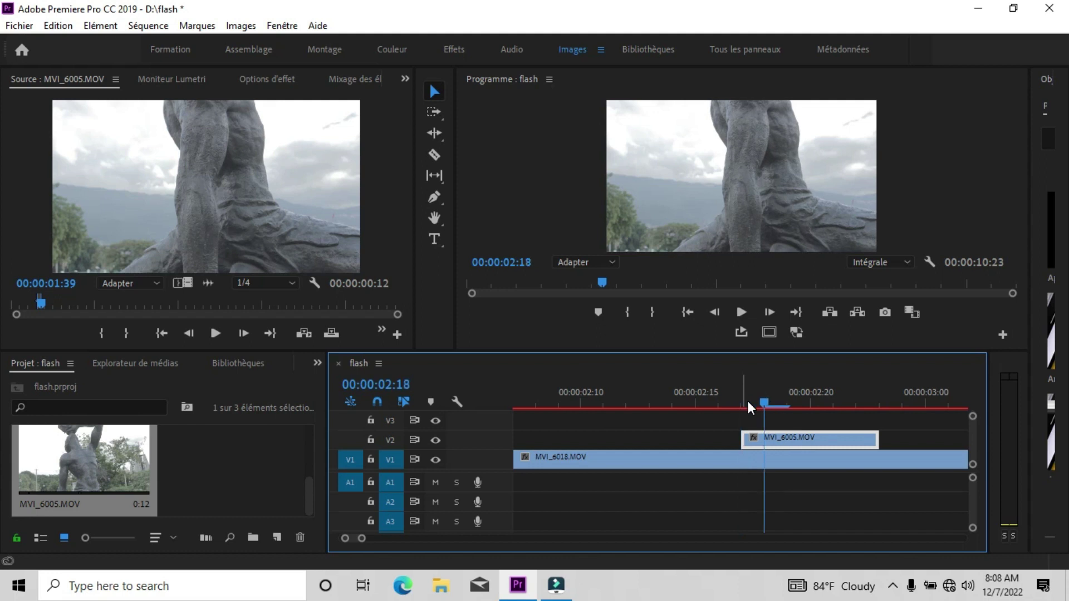
pyautogui.hotkey('ctrl', 'k')
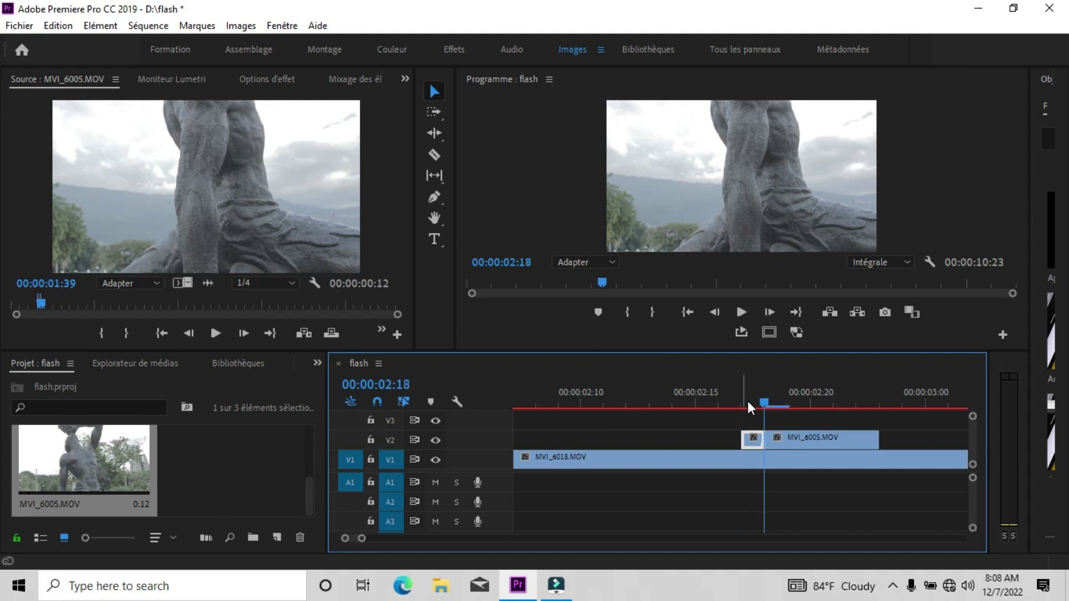
pyautogui.press('Right')
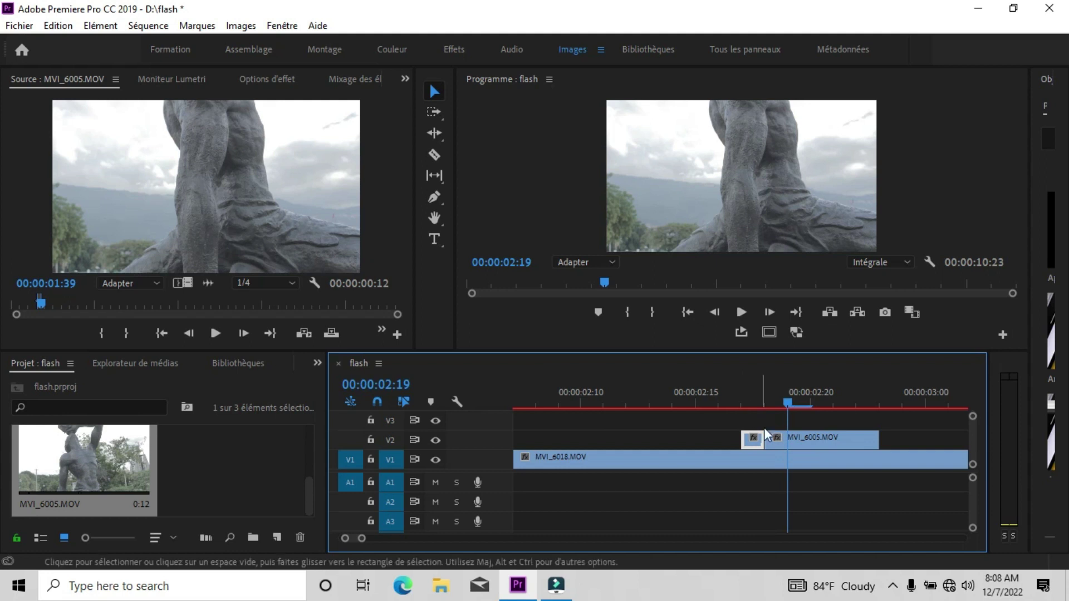
pyautogui.click(806, 439)
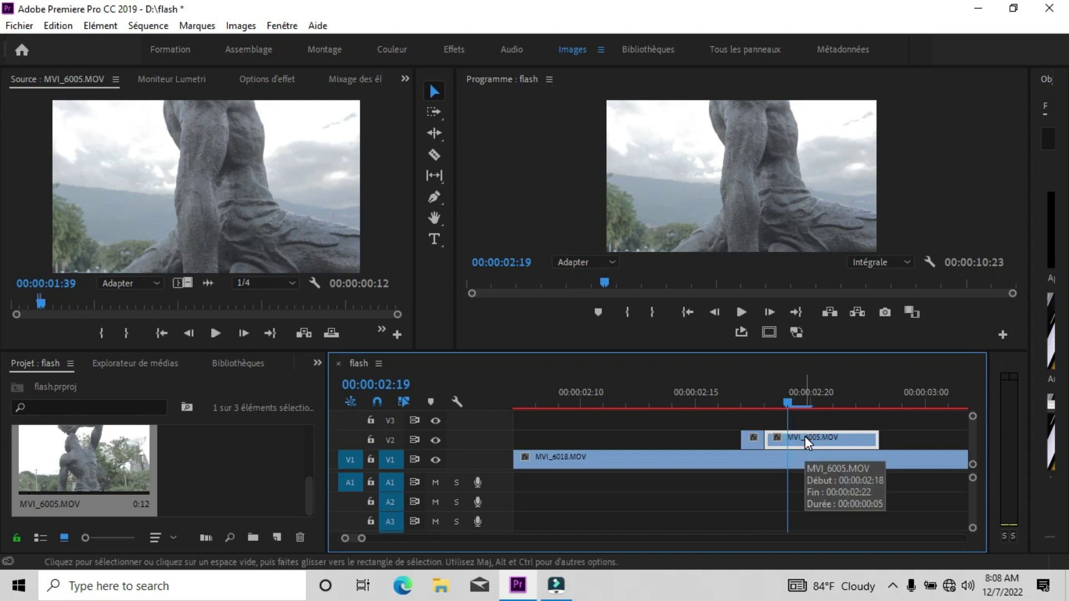
pyautogui.hotkey('ctrl', 'k')
pyautogui.press('Right')
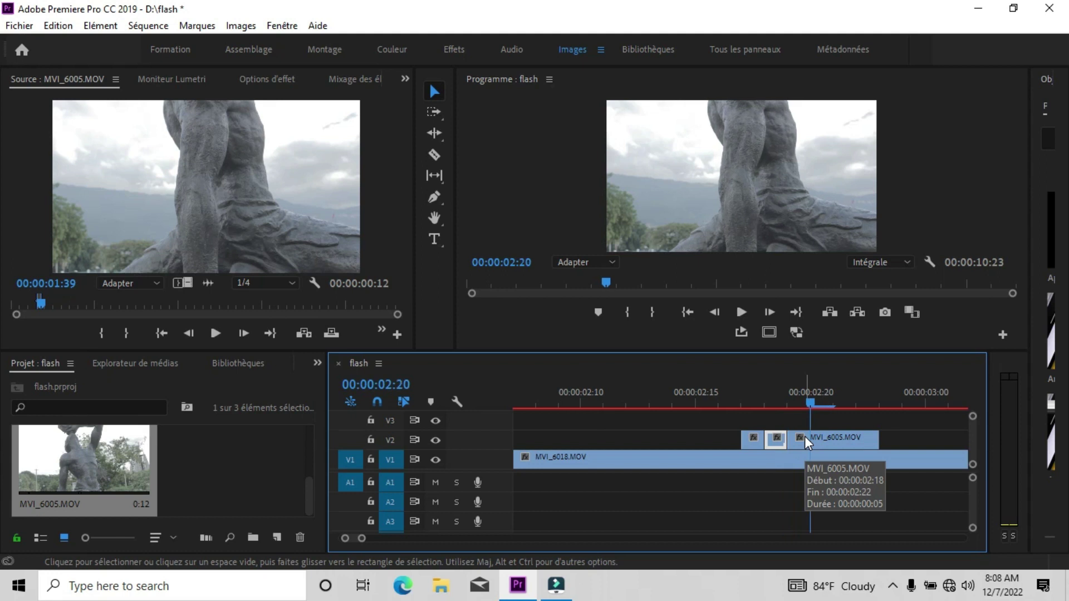
pyautogui.click(806, 440)
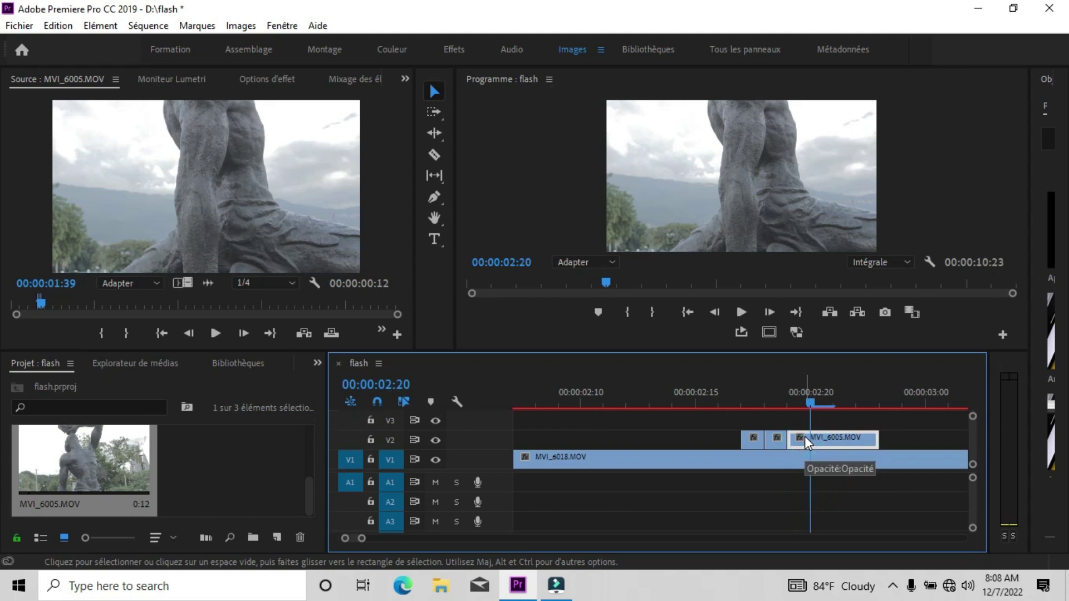
pyautogui.hotkey('ctrl', 'k')
pyautogui.press('Right')
pyautogui.click(833, 440)
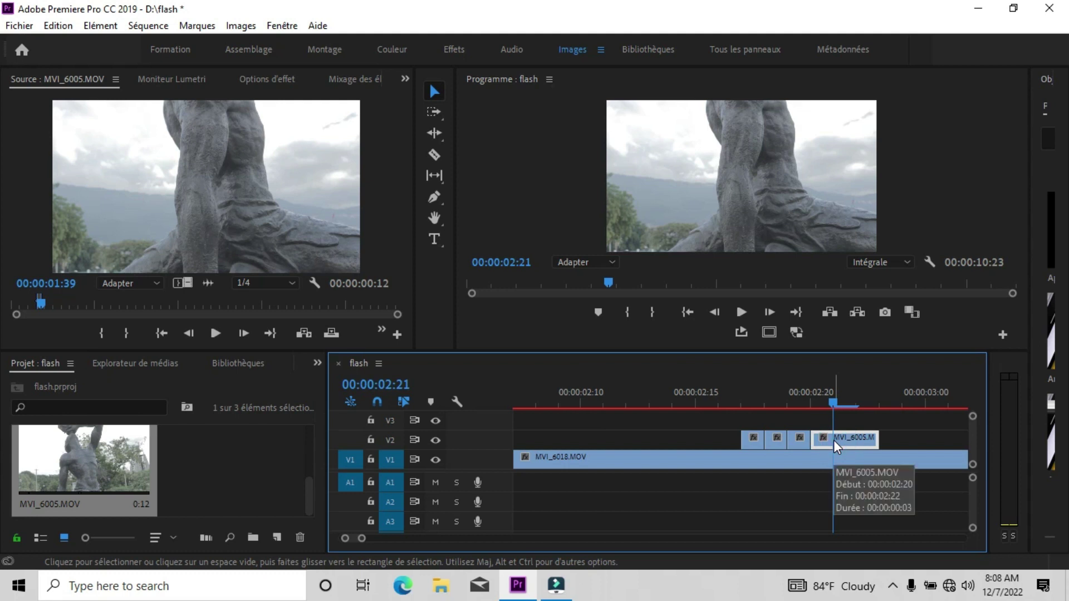
pyautogui.hotkey('ctrl', 'k')
pyautogui.press('Right')
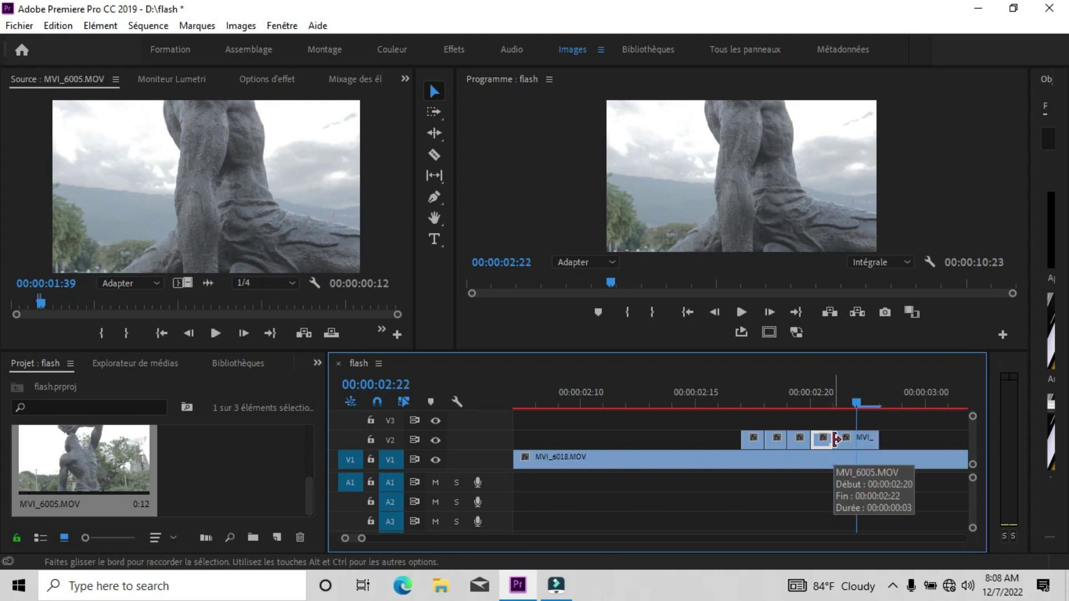
pyautogui.click(861, 443)
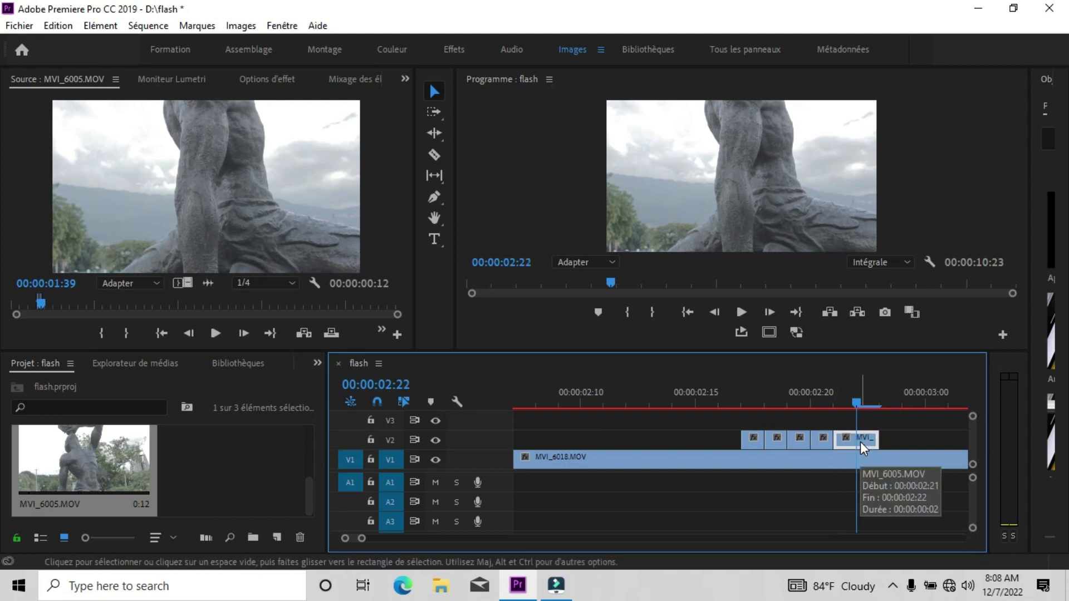
pyautogui.hotkey('ctrl', 'k')
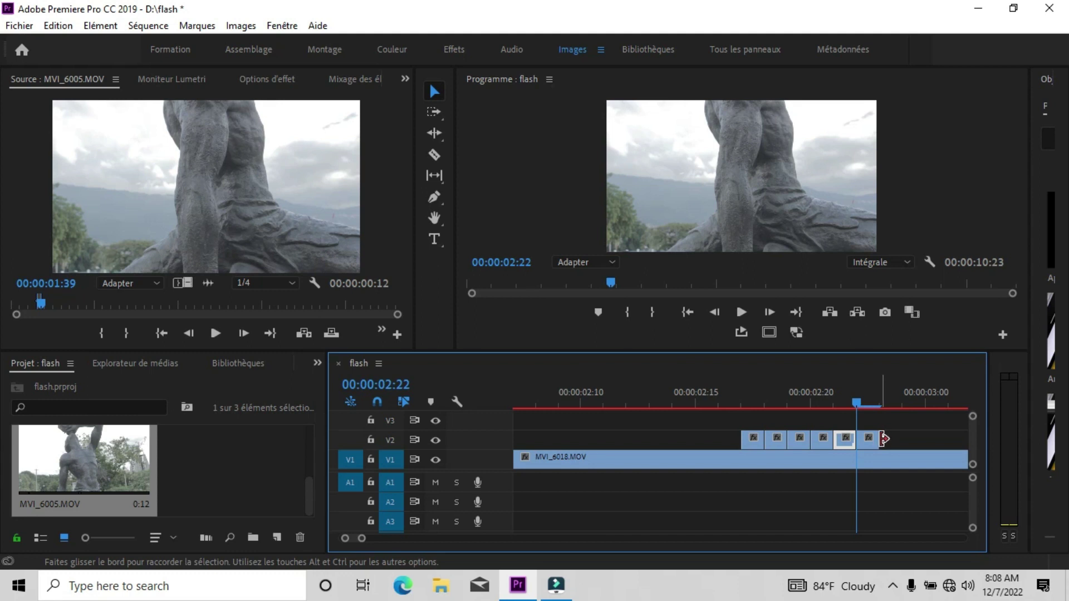
# Extend the last V2 piece by three frames and split it at 00:00:02:23, 00:00:02:24 and 00:00:03:00.
pyautogui.moveTo(884, 440); pyautogui.dragTo(959, 443)
pyautogui.press('Right')
pyautogui.click(936, 444)
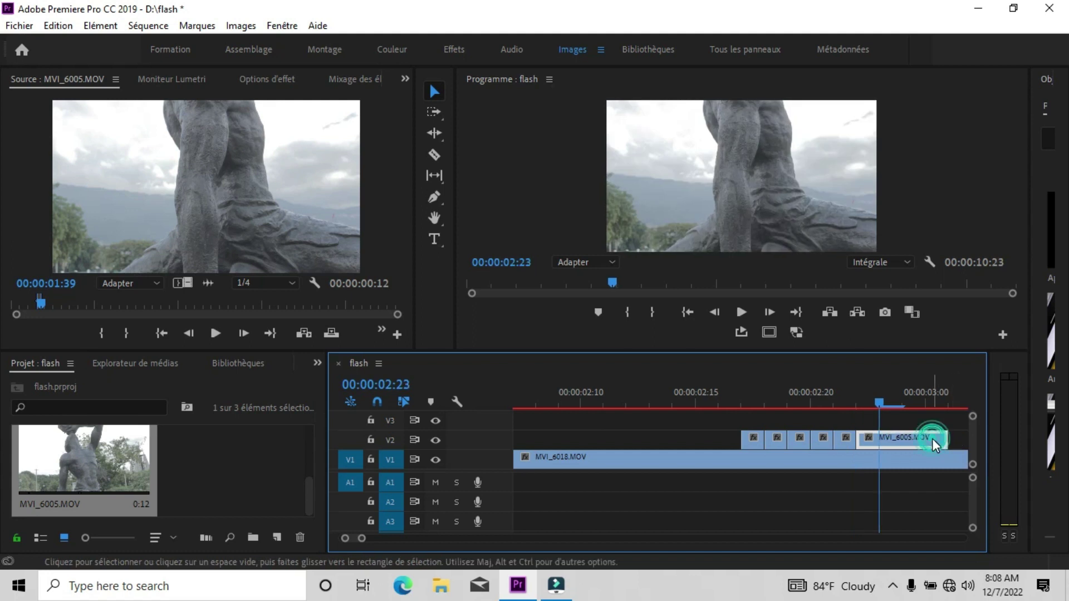
pyautogui.hotkey('ctrl', 'k')
pyautogui.click(933, 445)
pyautogui.press('Right')
pyautogui.click(934, 446)
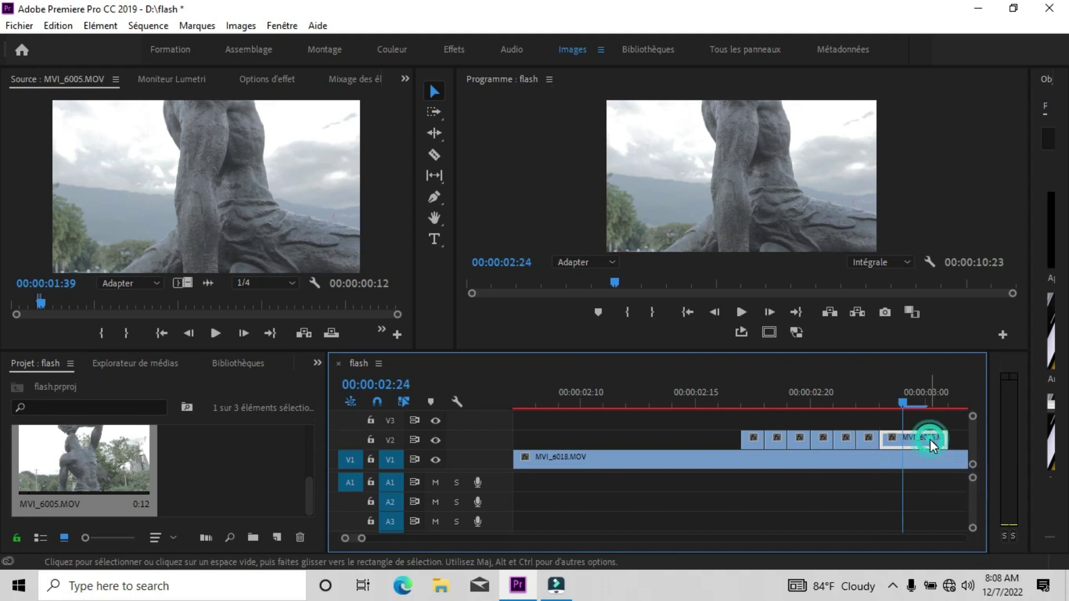
pyautogui.hotkey('ctrl', 'k')
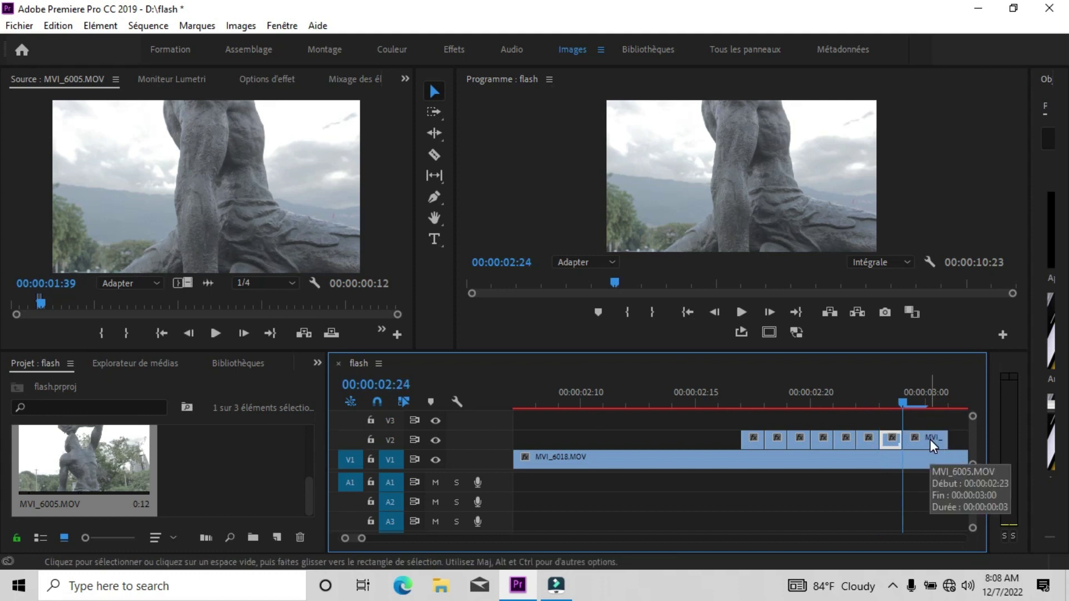
pyautogui.press('Right')
pyautogui.click(933, 445)
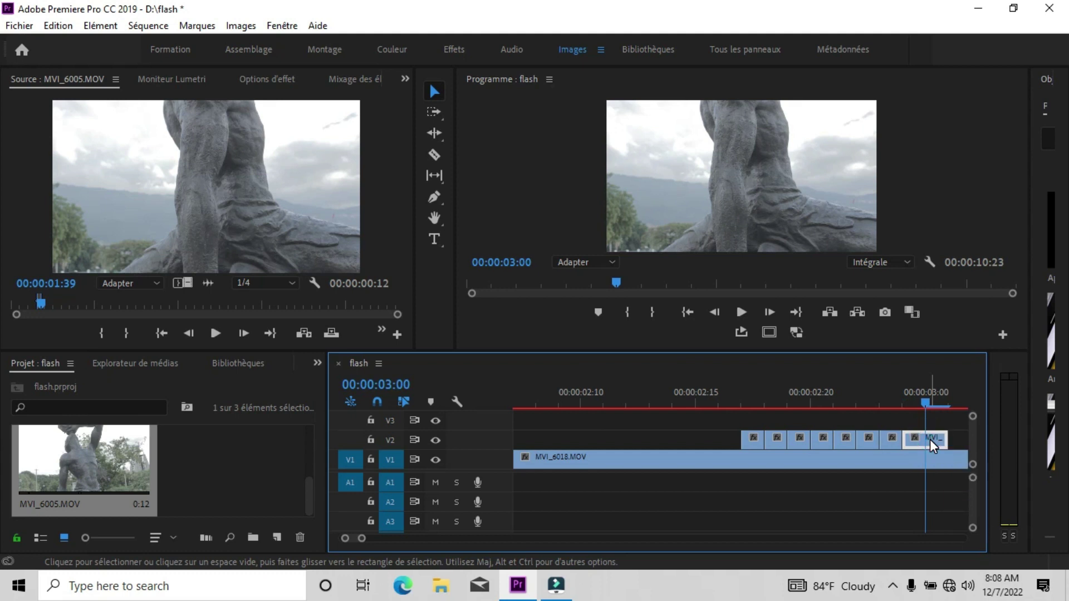
pyautogui.hotkey('ctrl', 'k')
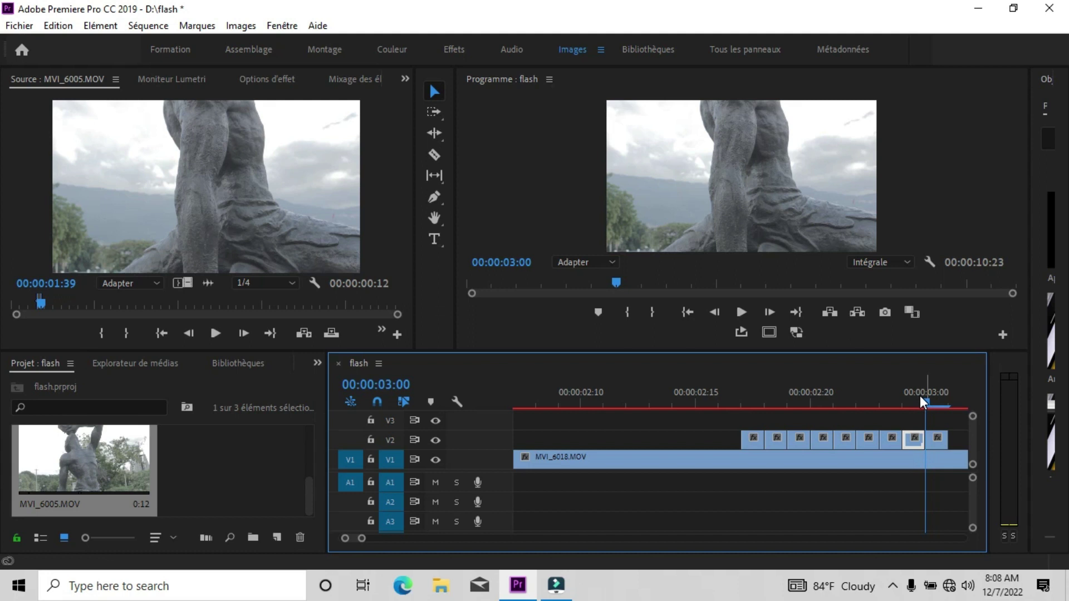
# Delete every second one-frame piece on V2, starting with the one at 00:00:02:18, leaving the gaps open.
pyautogui.moveTo(922, 402); pyautogui.dragTo(780, 442)
pyautogui.click(778, 443)
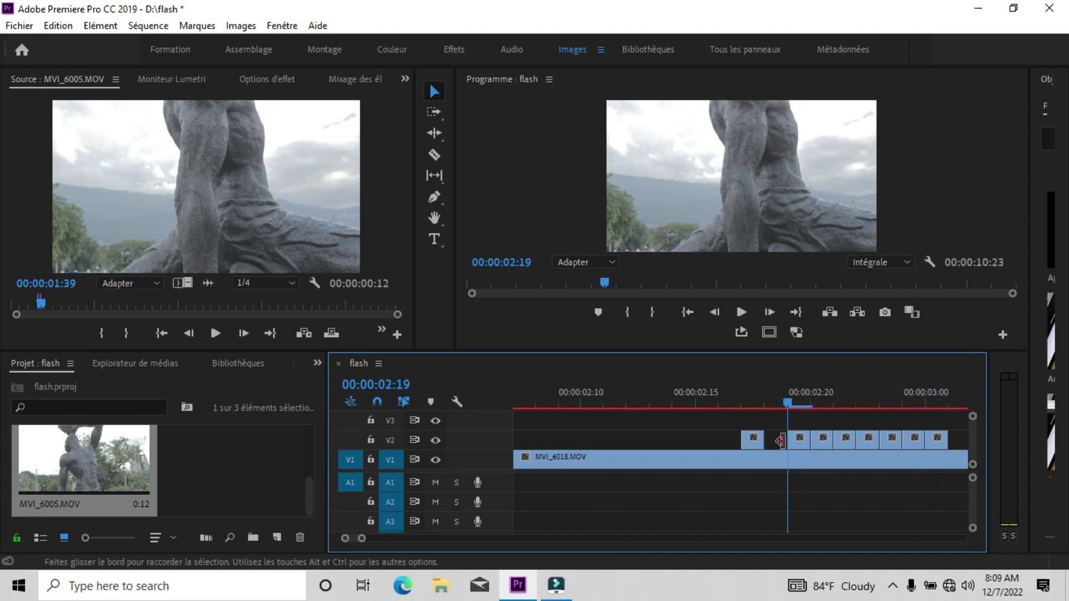
pyautogui.click(824, 440)
pyautogui.moveTo(824, 443); pyautogui.dragTo(940, 445)
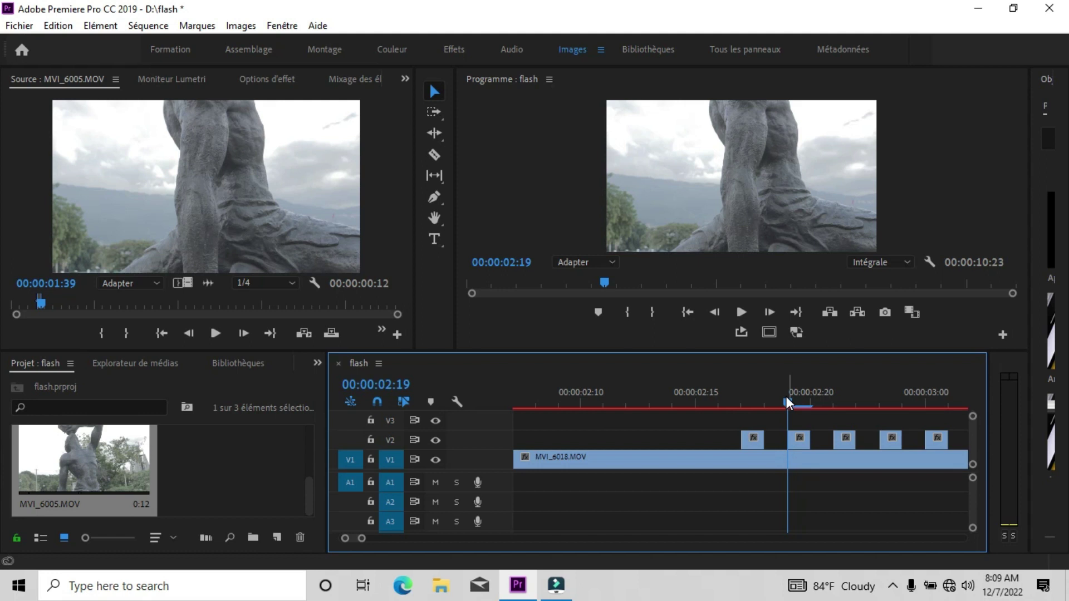
# Mark the sequence from 00:00:02:17 to 00:00:03:01 around the V2 pieces and turn on loop playback.
pyautogui.moveTo(790, 405); pyautogui.dragTo(743, 388)
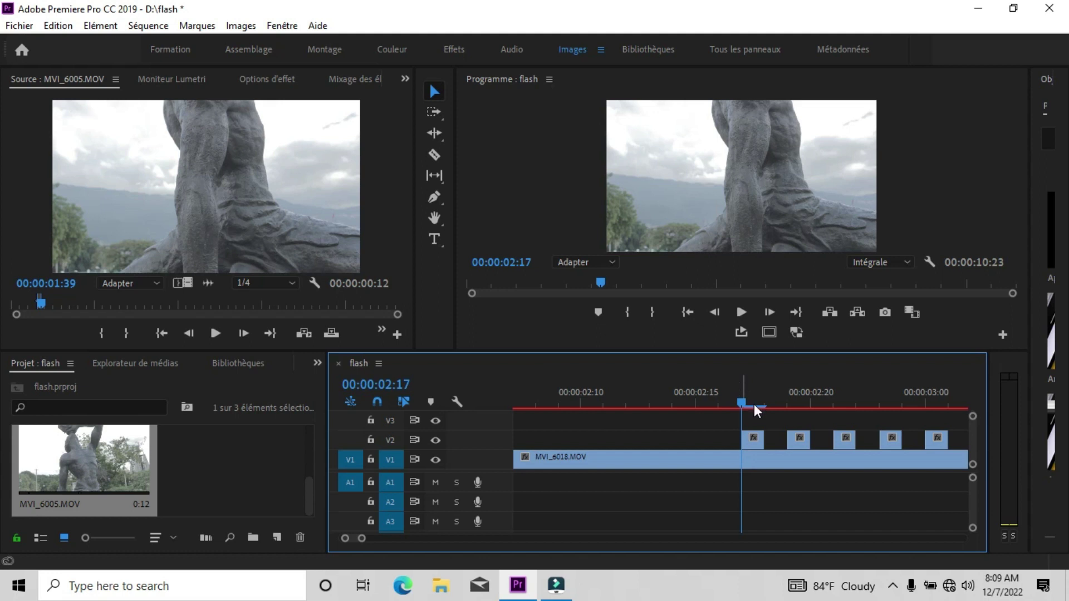
pyautogui.click(740, 389)
pyautogui.click(630, 313)
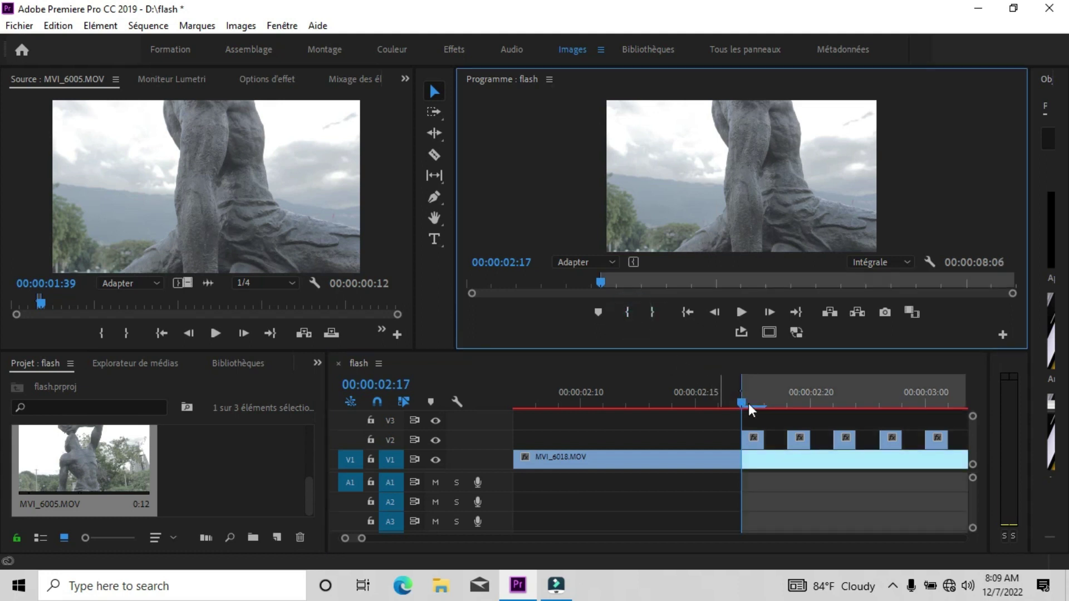
pyautogui.moveTo(743, 401); pyautogui.dragTo(957, 431)
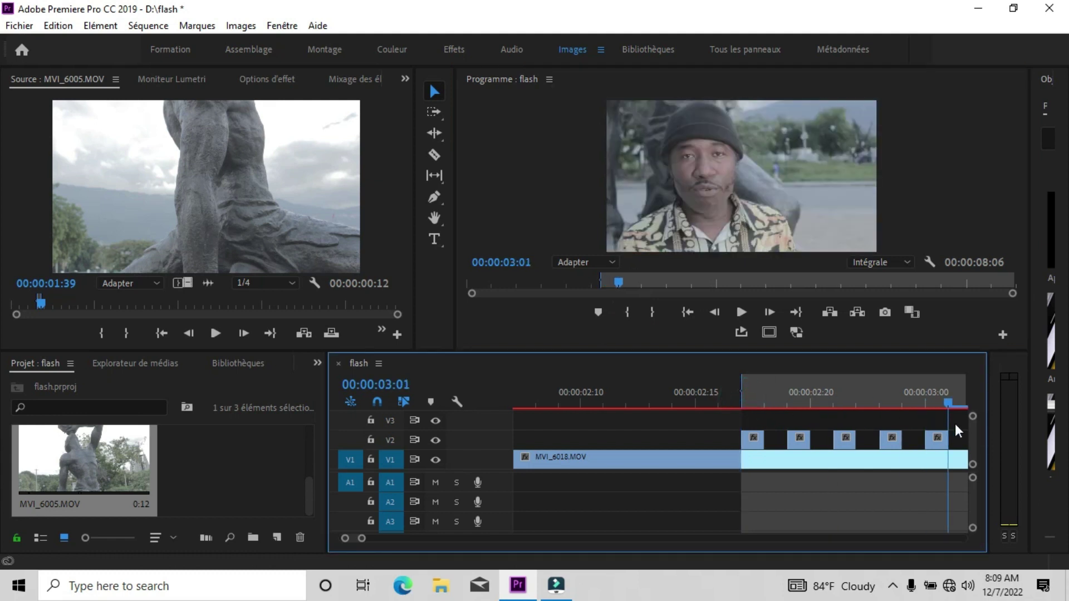
pyautogui.click(657, 313)
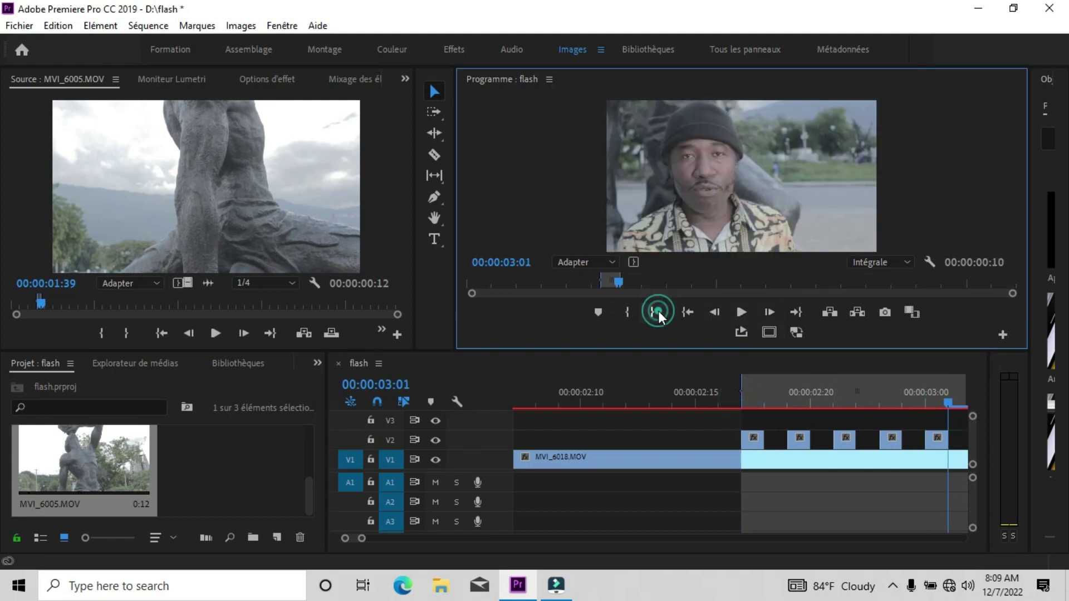
pyautogui.click(741, 333)
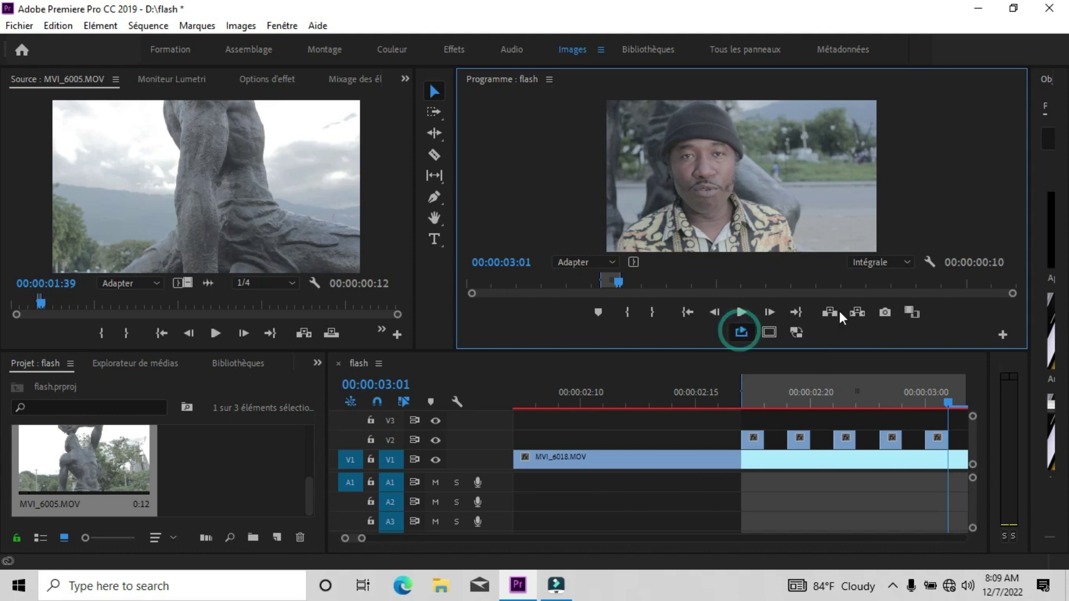
# Play the marked flash section in an enlarged program view and restore the normal layout.
pyautogui.doubleClick(760, 81)
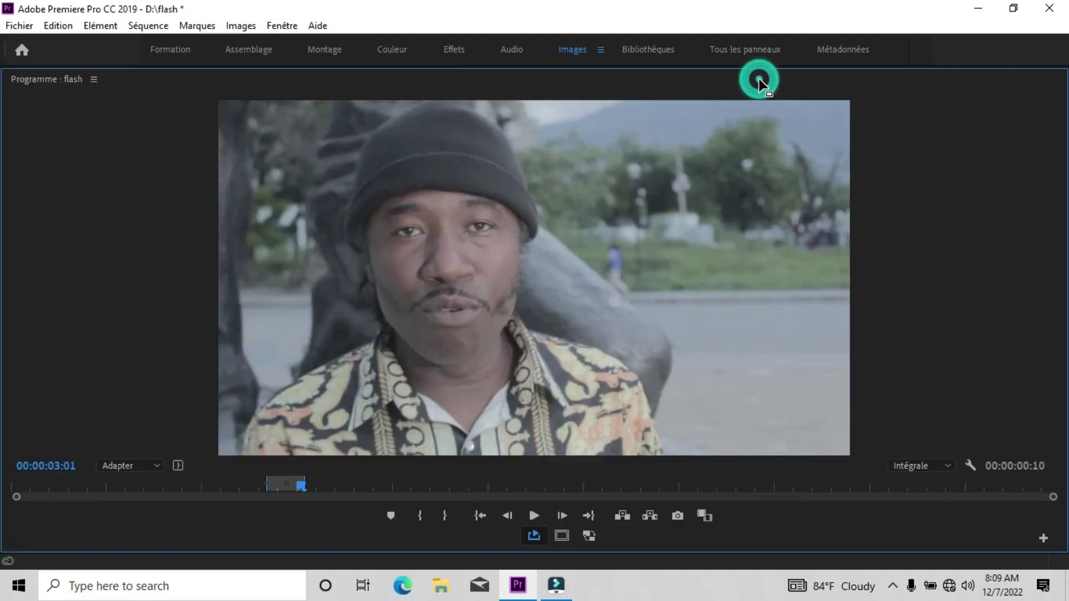
pyautogui.press('space')
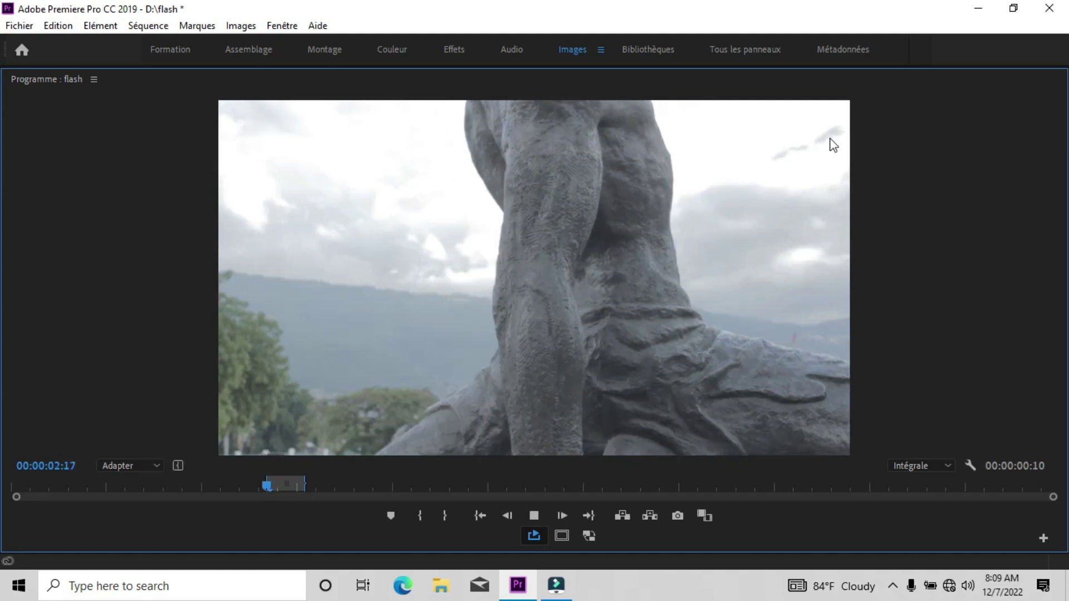
pyautogui.press('space')
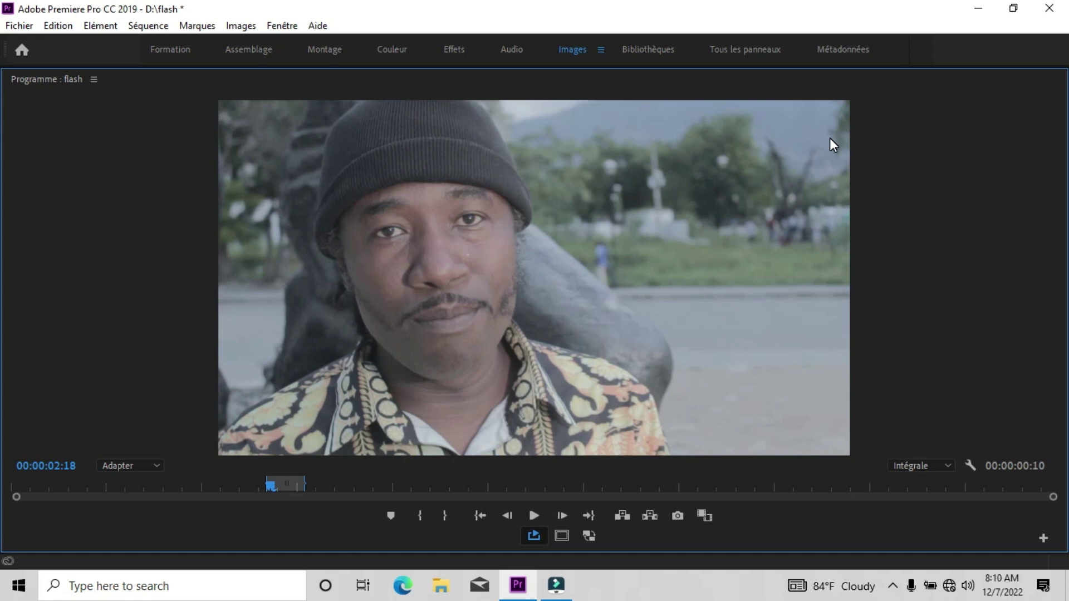
pyautogui.press('space')
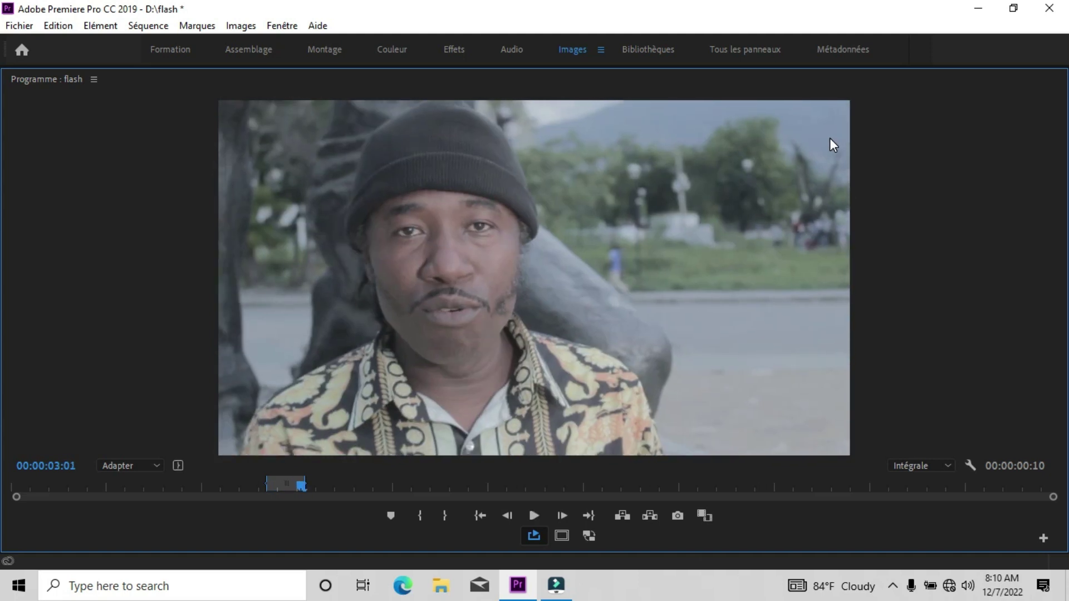
pyautogui.click(530, 78)
pyautogui.doubleClick(531, 78)
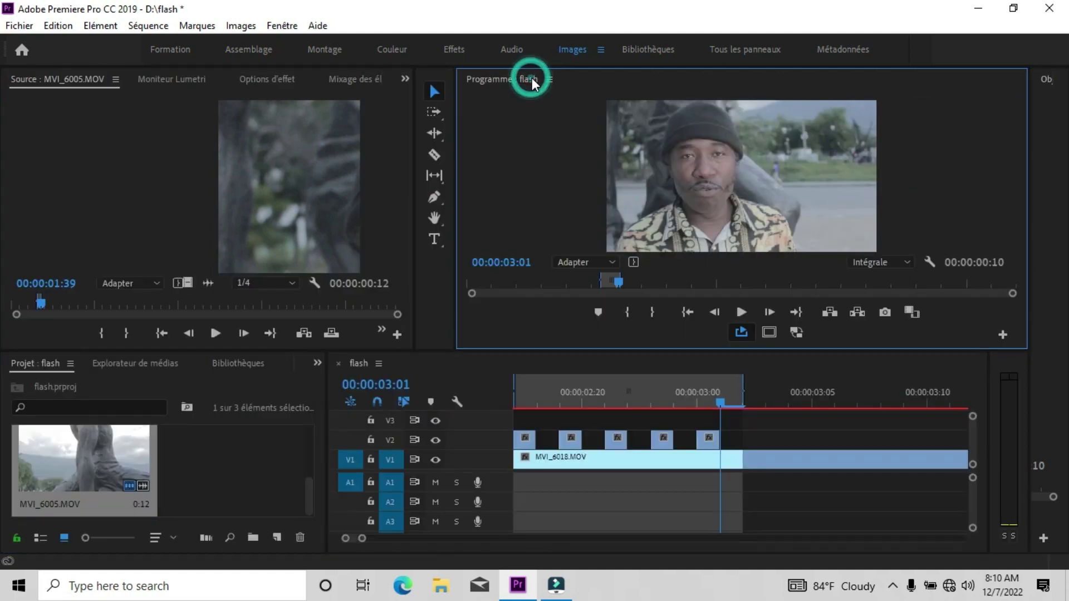